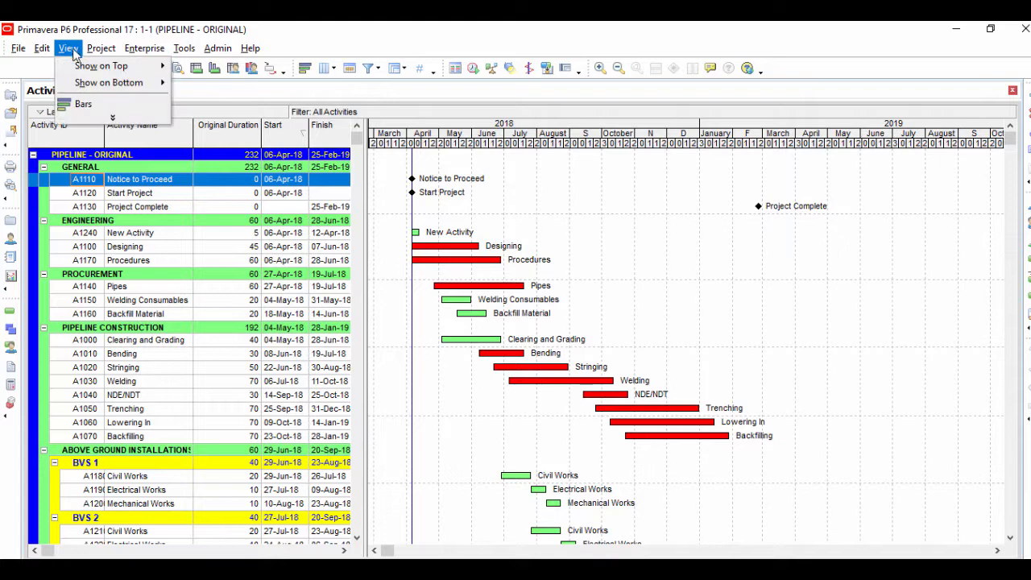
In the Bars settings, set the start shape of the Remaining Level of Effort bar to a downward-pointing triangle.
click(74, 103)
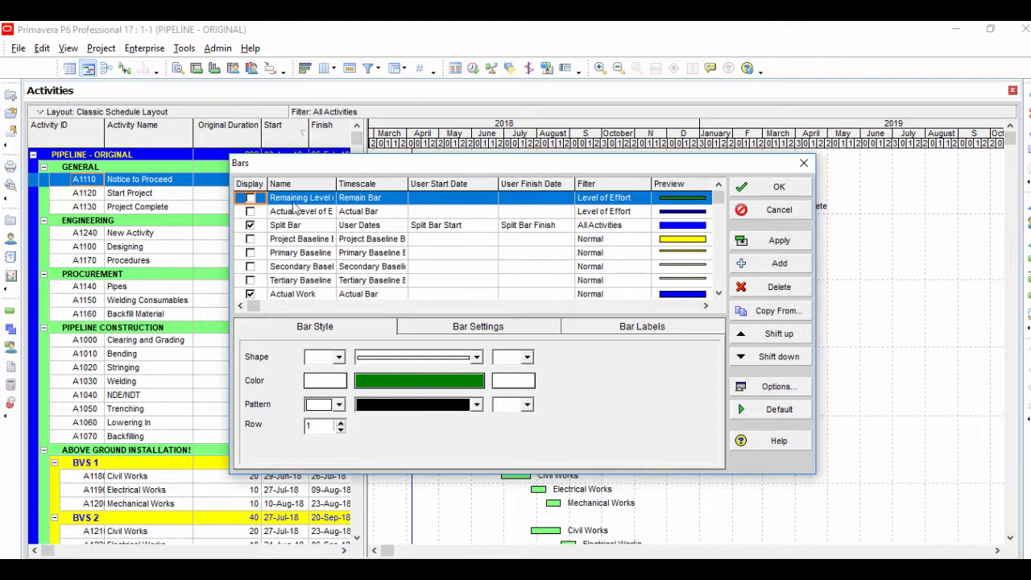
click(322, 211)
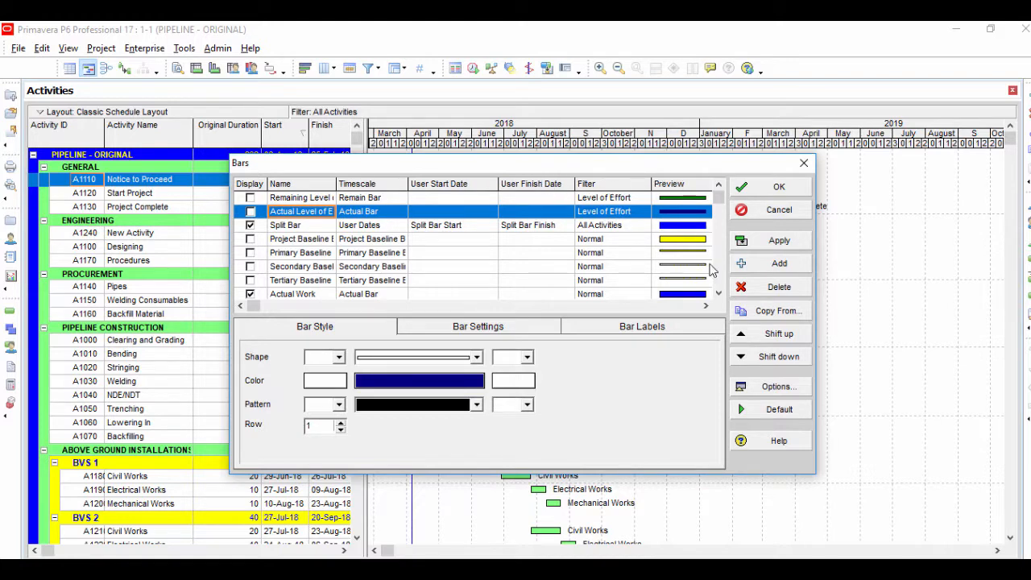
click(705, 306)
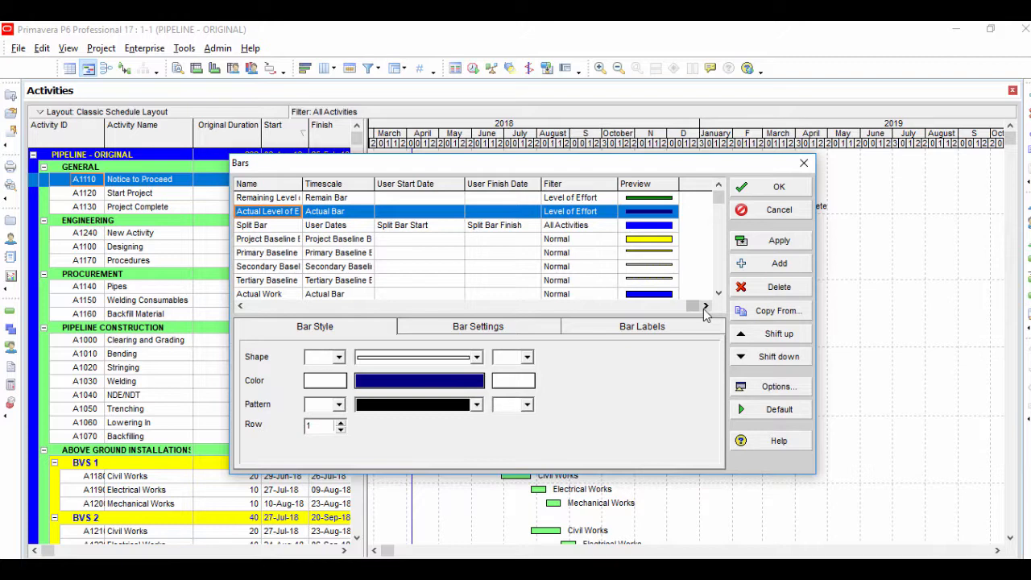
click(269, 199)
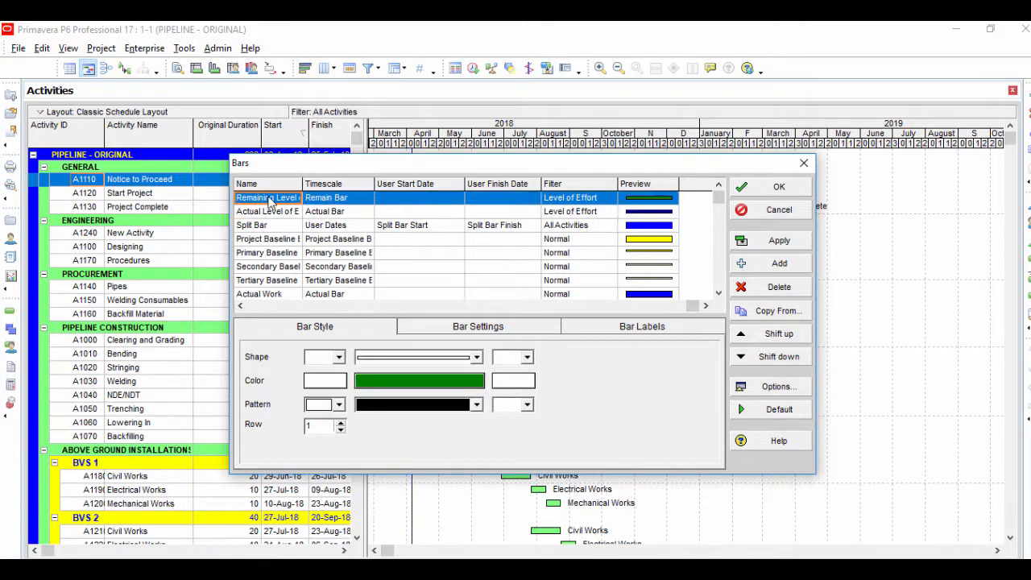
click(361, 202)
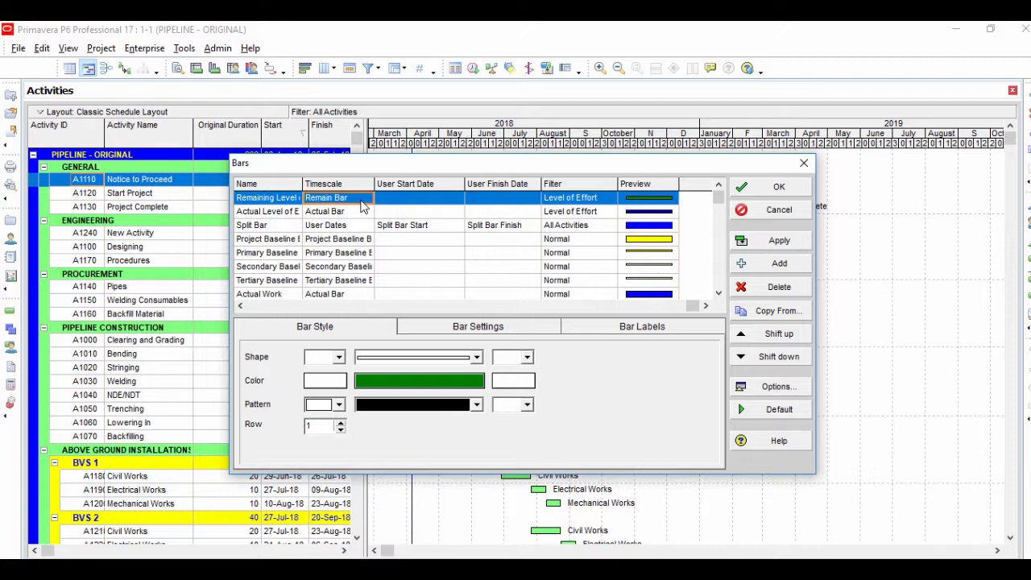
click(318, 327)
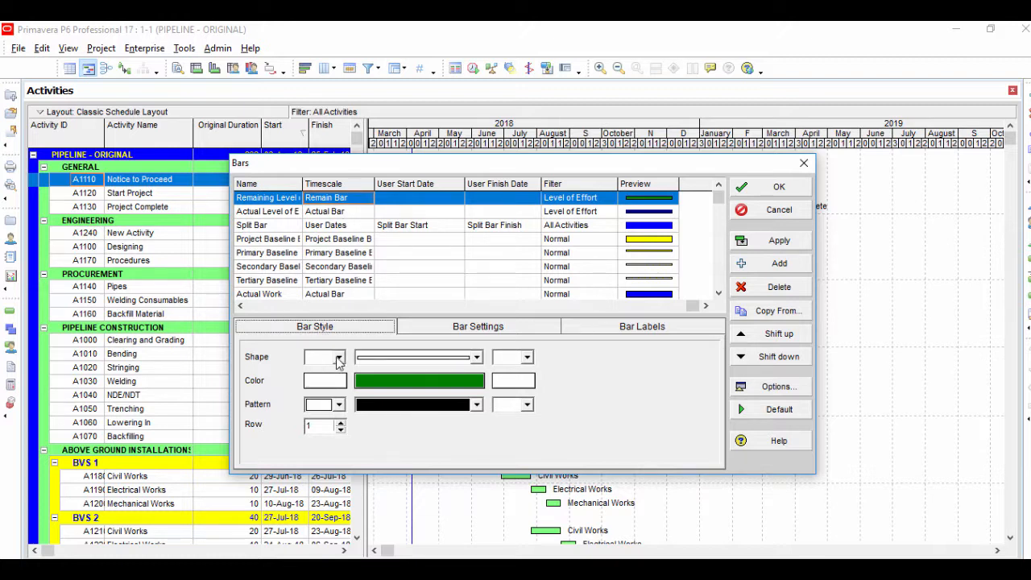
click(338, 358)
click(335, 385)
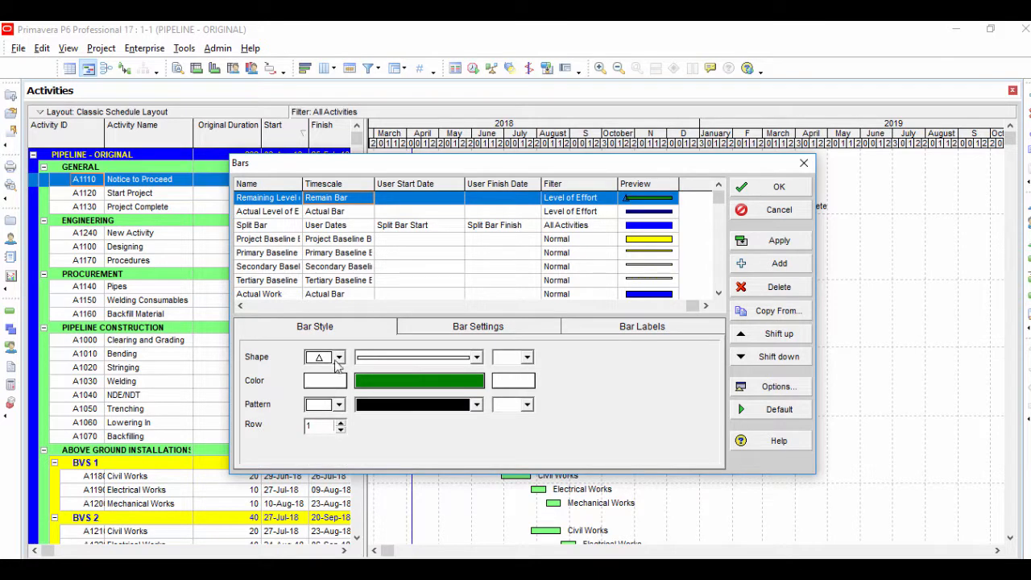
click(339, 360)
click(329, 392)
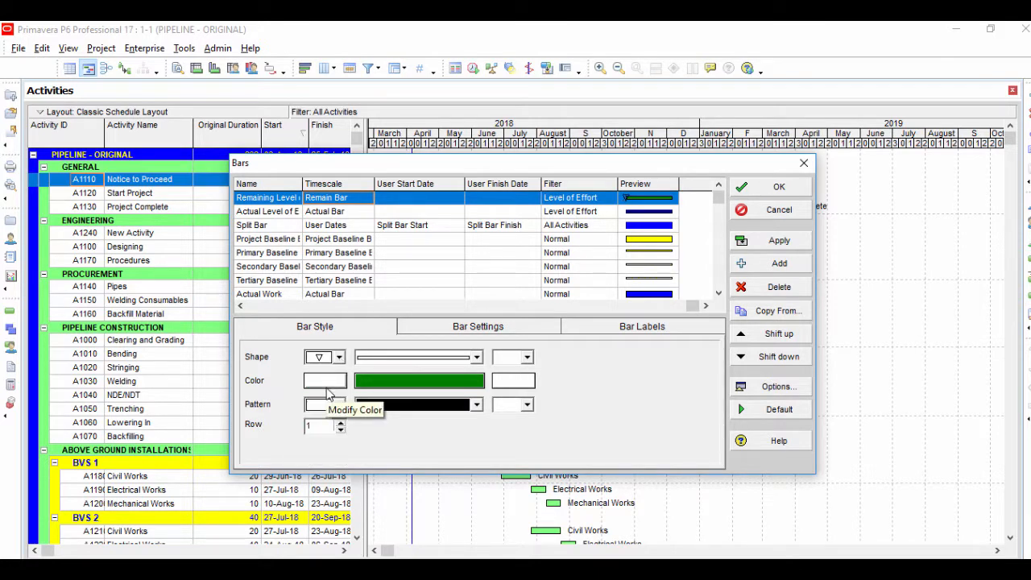
click(339, 358)
click(340, 359)
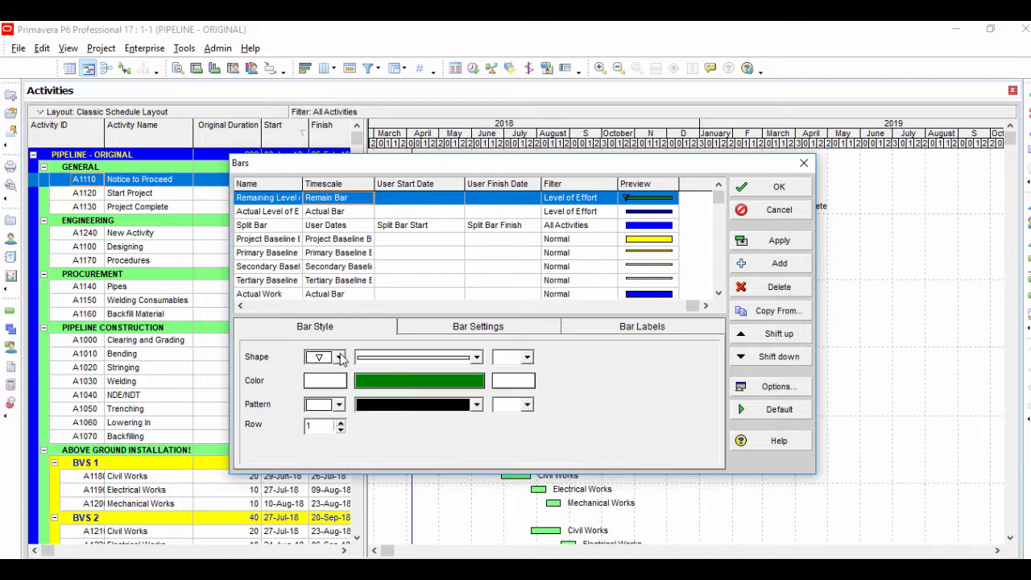
Try different middle shapes for the Remaining Level of Effort bar and settle on the thick full-height bar.
click(359, 357)
click(373, 385)
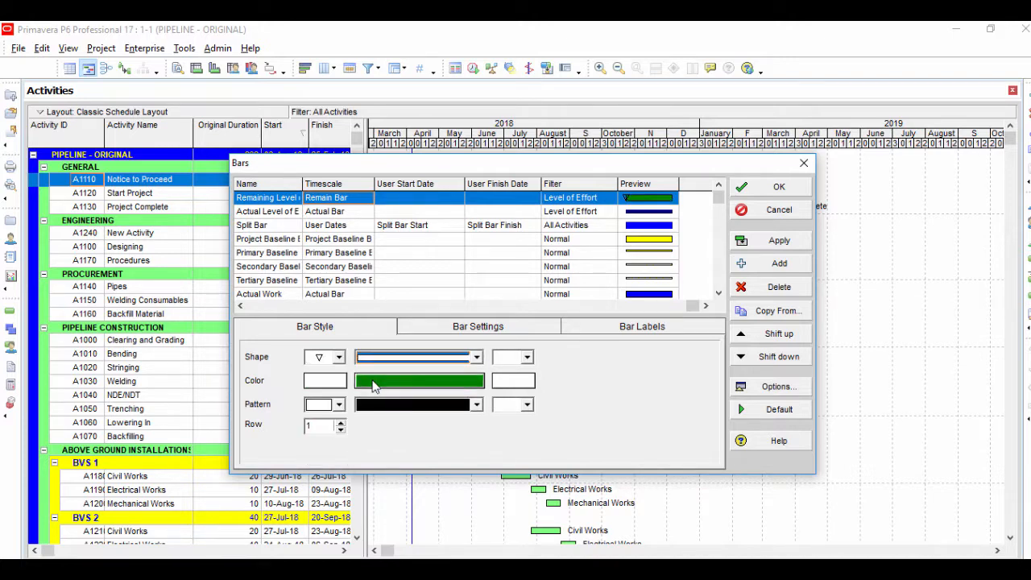
click(476, 357)
click(455, 378)
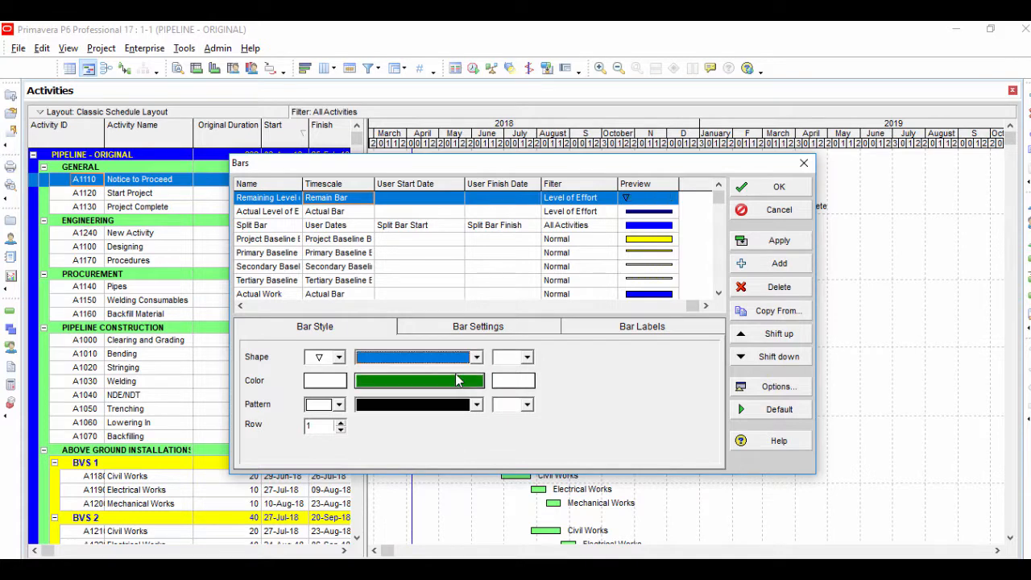
click(476, 357)
click(465, 394)
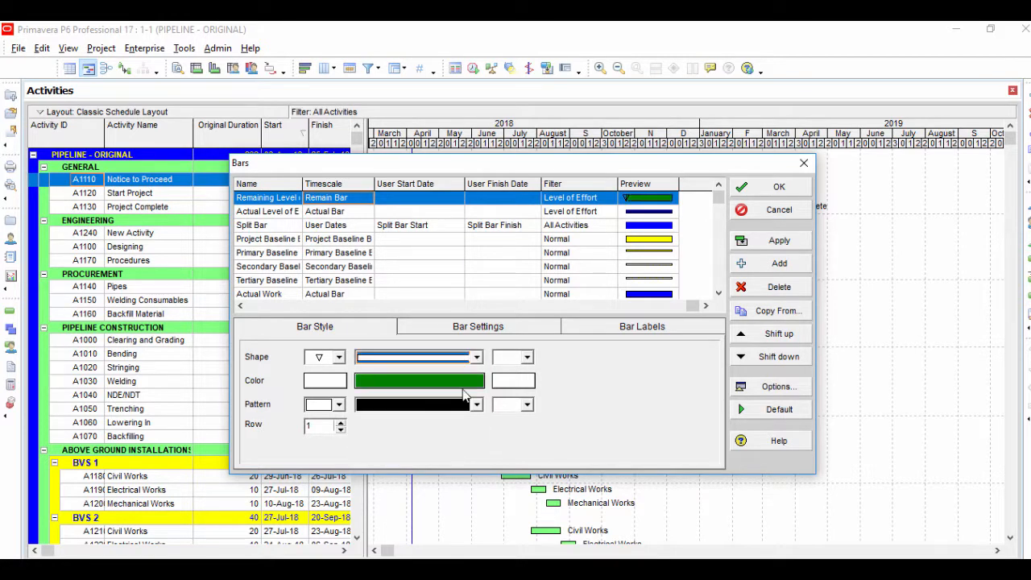
Color the Remaining Level of Effort bar bright green at the start, orange in the middle and light yellow at the end.
click(325, 380)
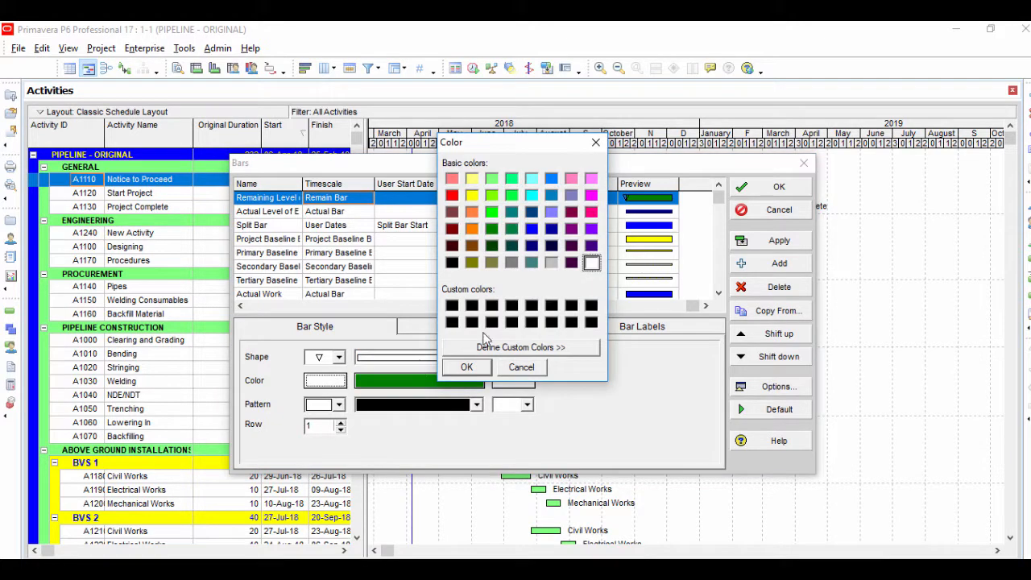
click(491, 212)
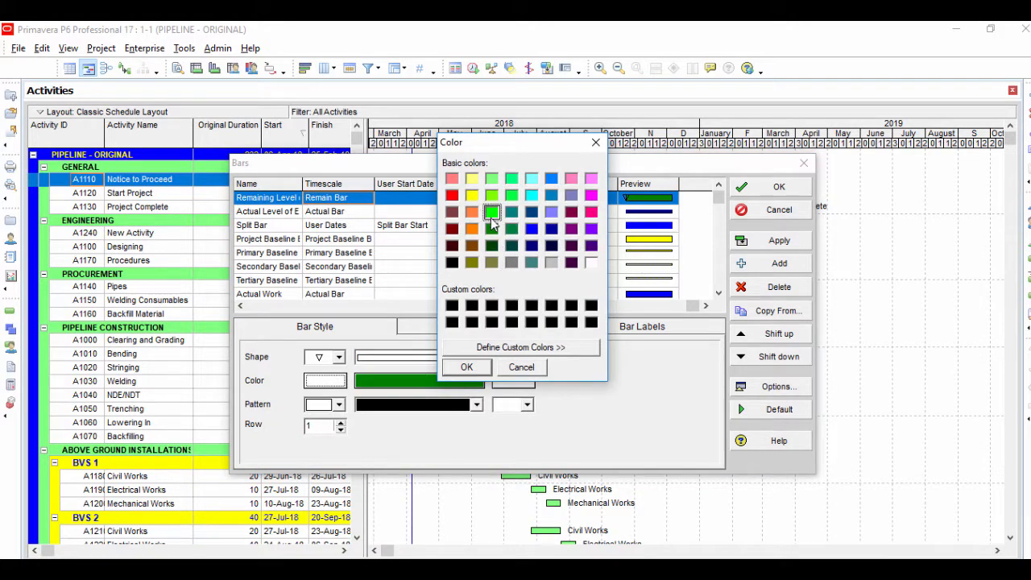
click(467, 367)
click(419, 380)
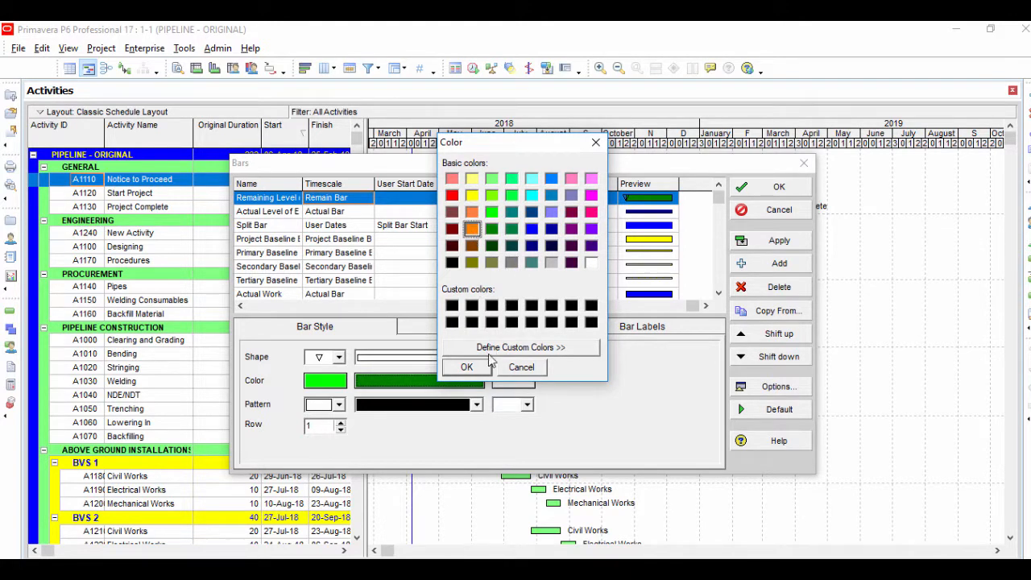
click(467, 367)
click(515, 383)
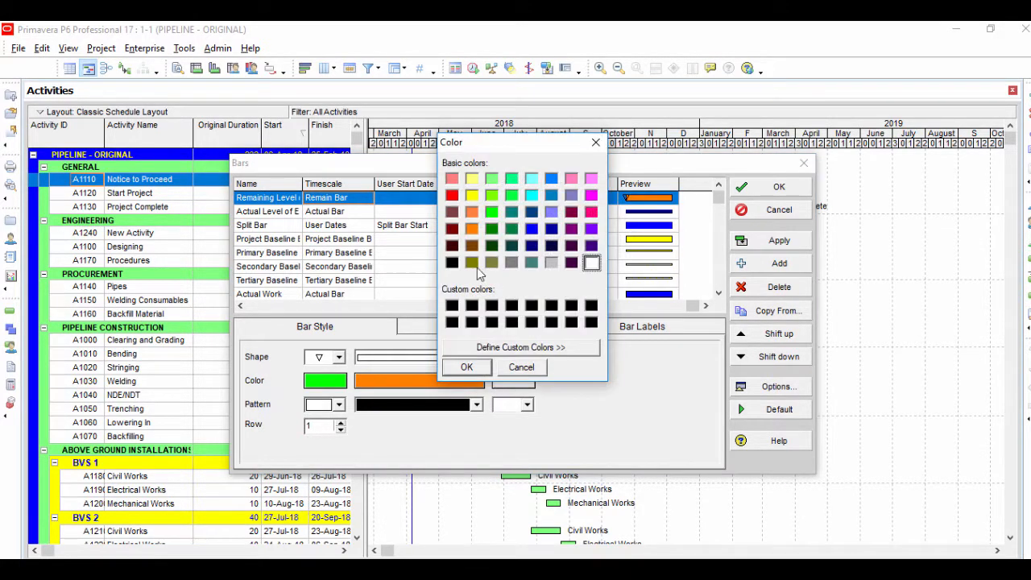
click(472, 181)
click(468, 365)
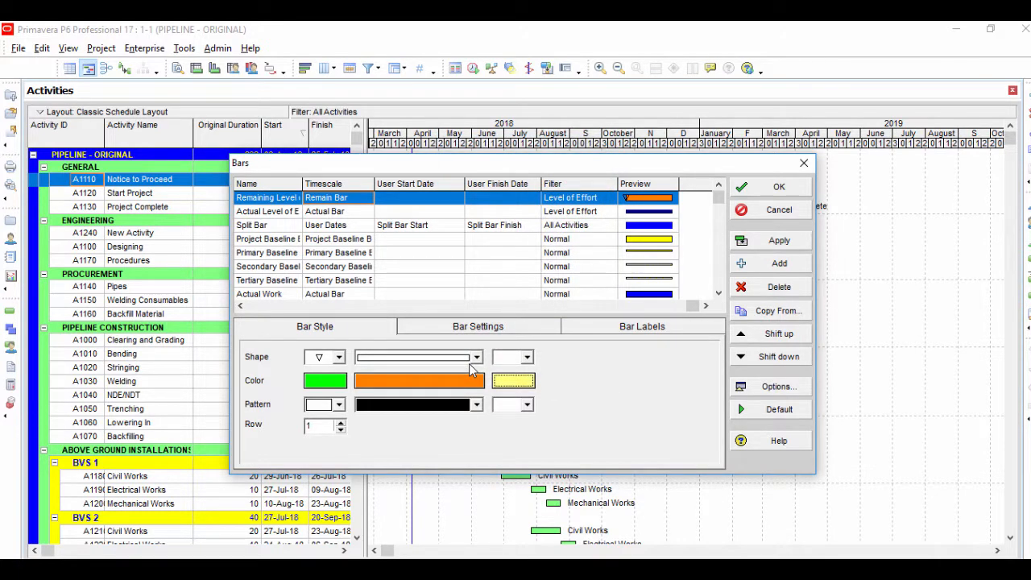
Toggle the display of the Remaining Level of Effort bar on and back off.
click(259, 226)
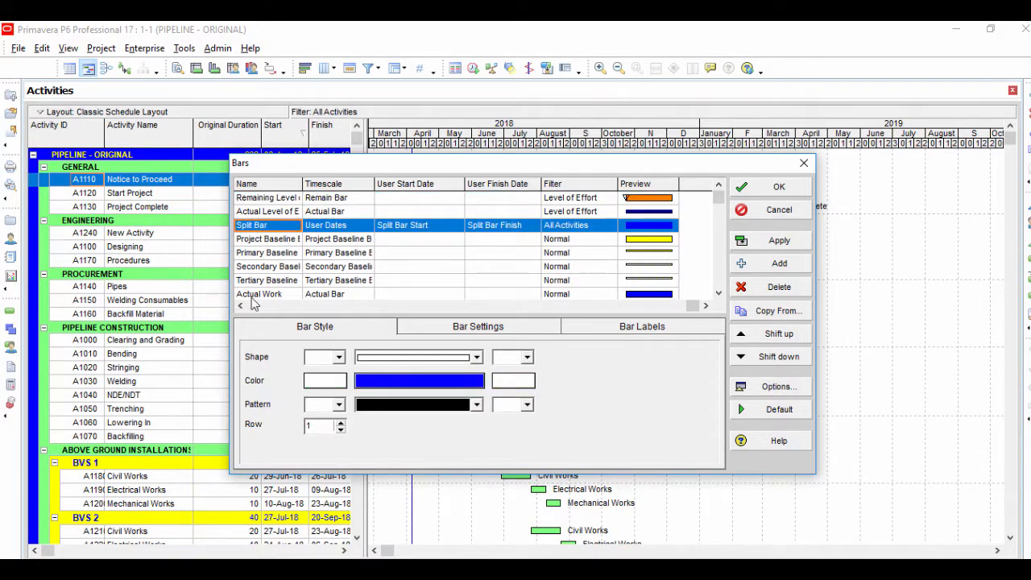
click(242, 308)
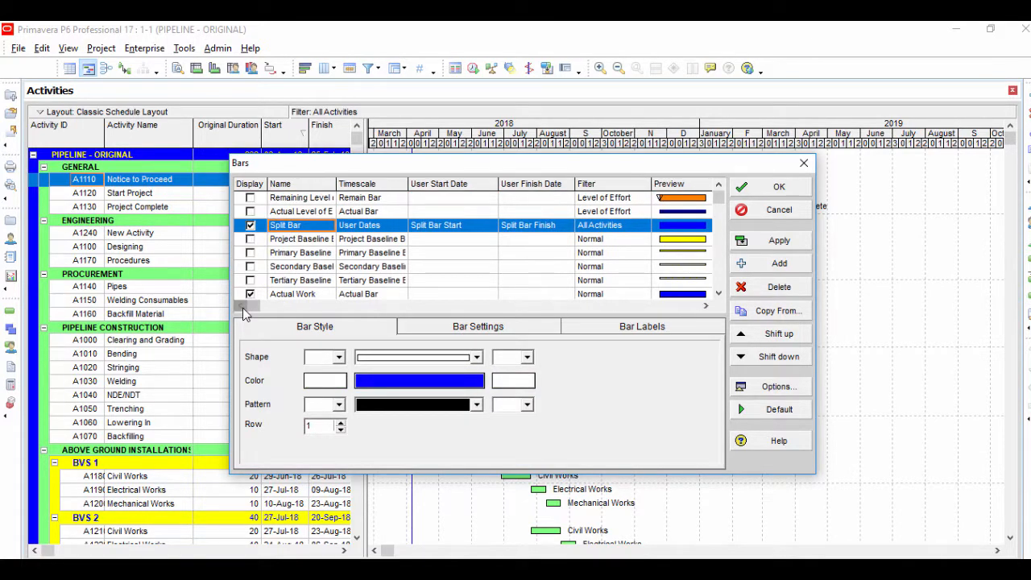
click(247, 198)
click(249, 198)
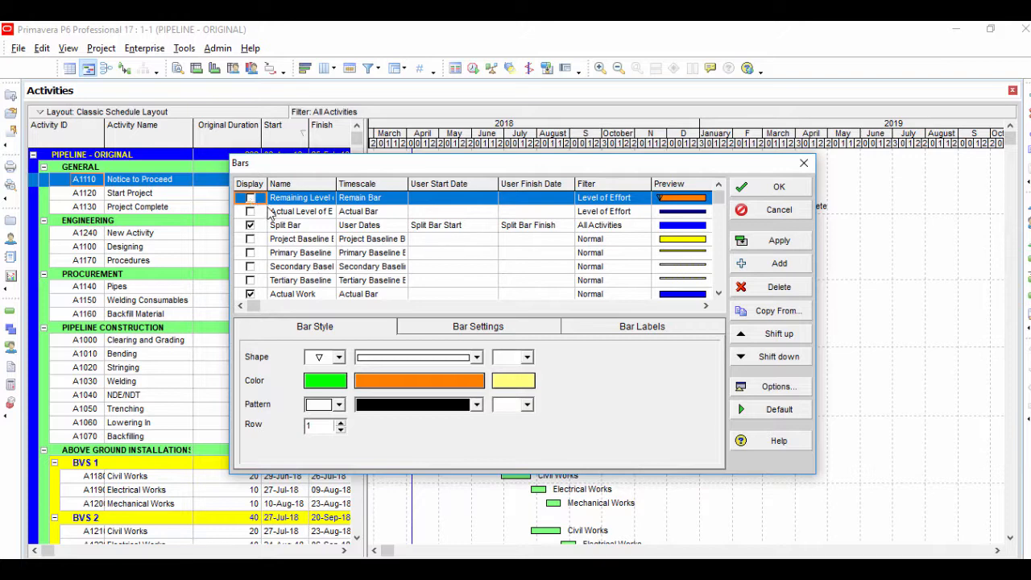
Widen the Name column in the bar list to show the full bar names, and accept the Bars settings.
click(277, 239)
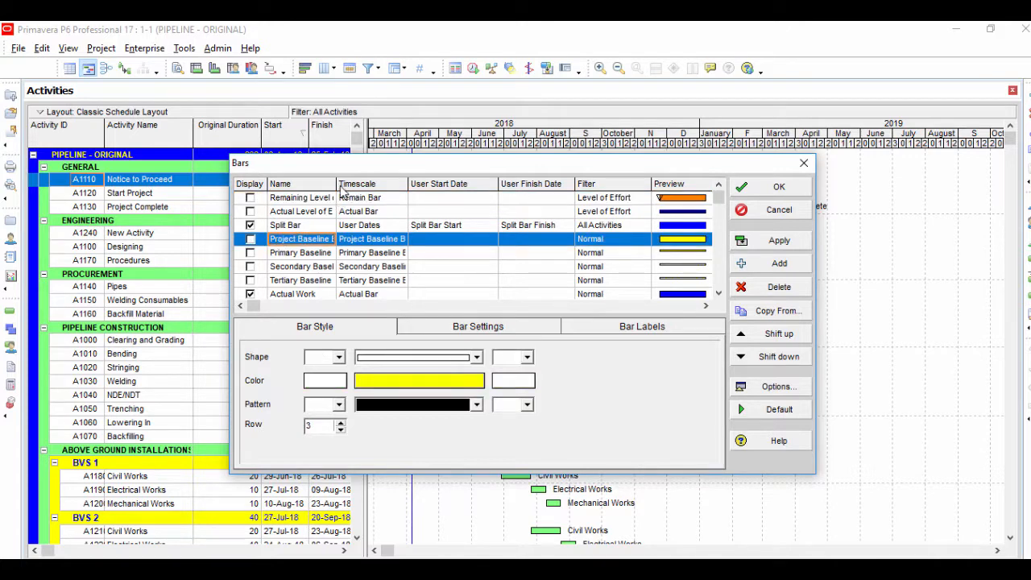
drag(336, 185, 363, 184)
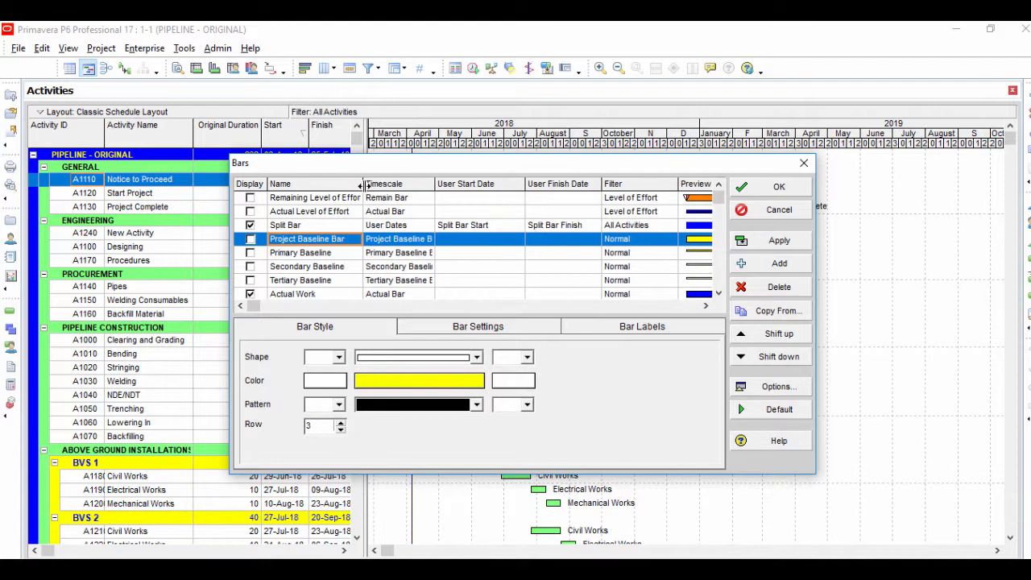
click(783, 190)
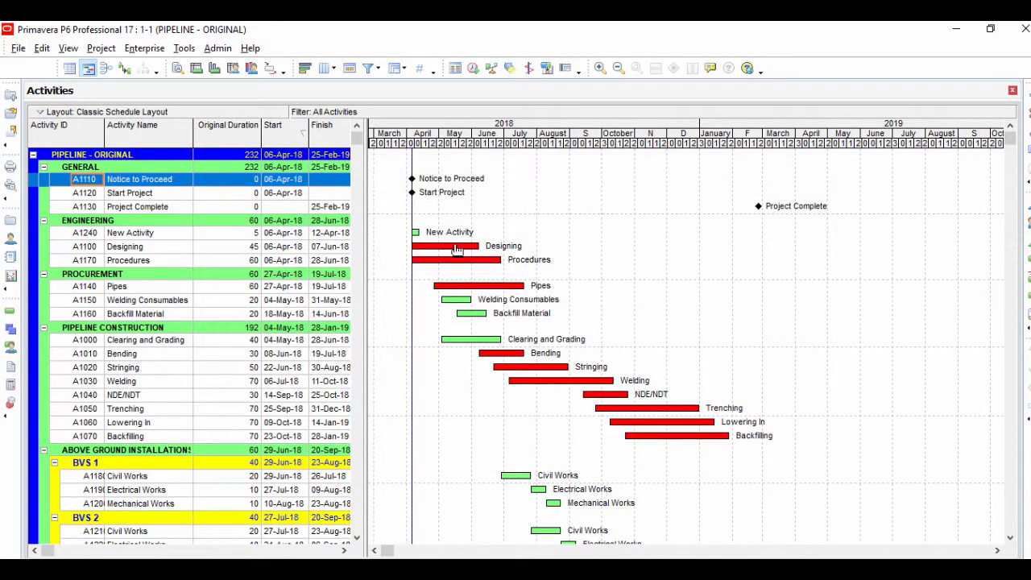
Reopen the Bars settings, turn off the display of the red Critical Remaining bar, and accept the change.
click(297, 261)
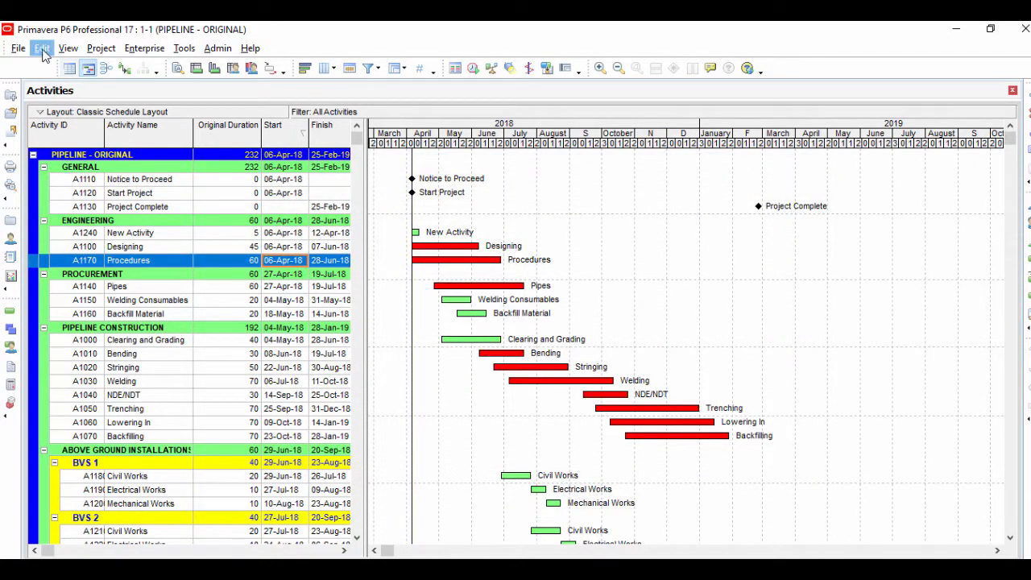
click(68, 49)
click(77, 109)
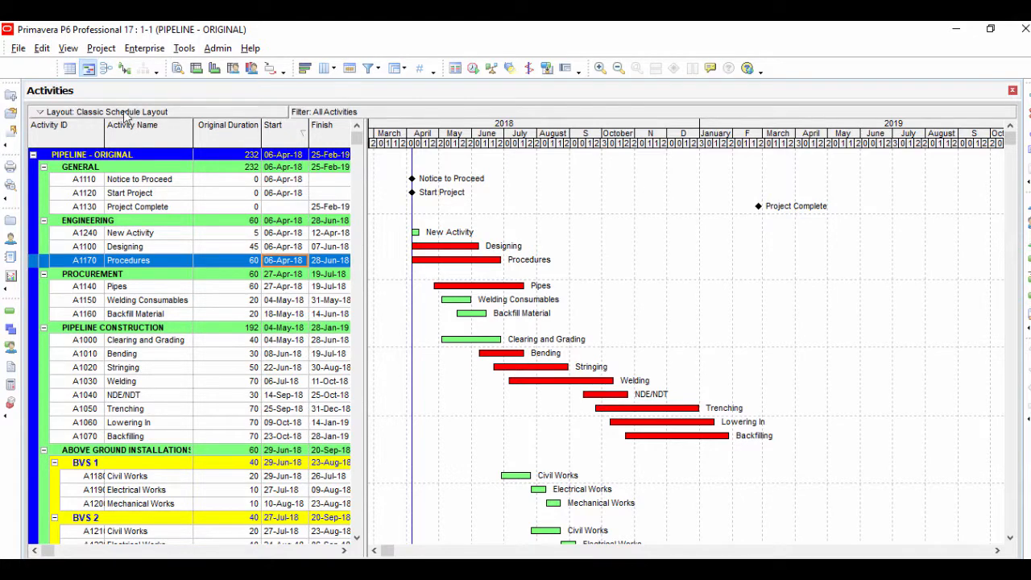
click(654, 228)
scroll(654, 236, down, 2)
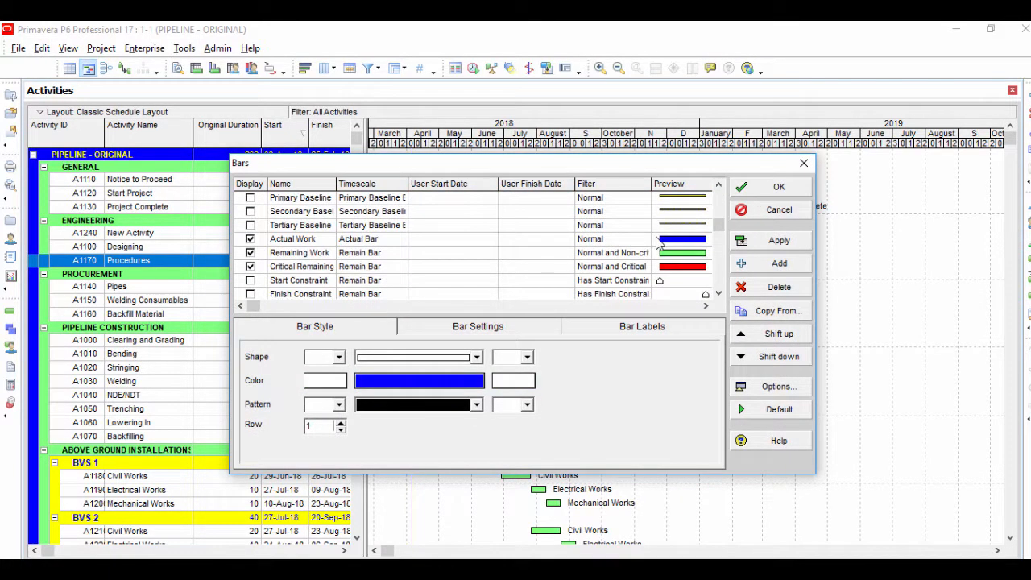
click(644, 267)
click(249, 267)
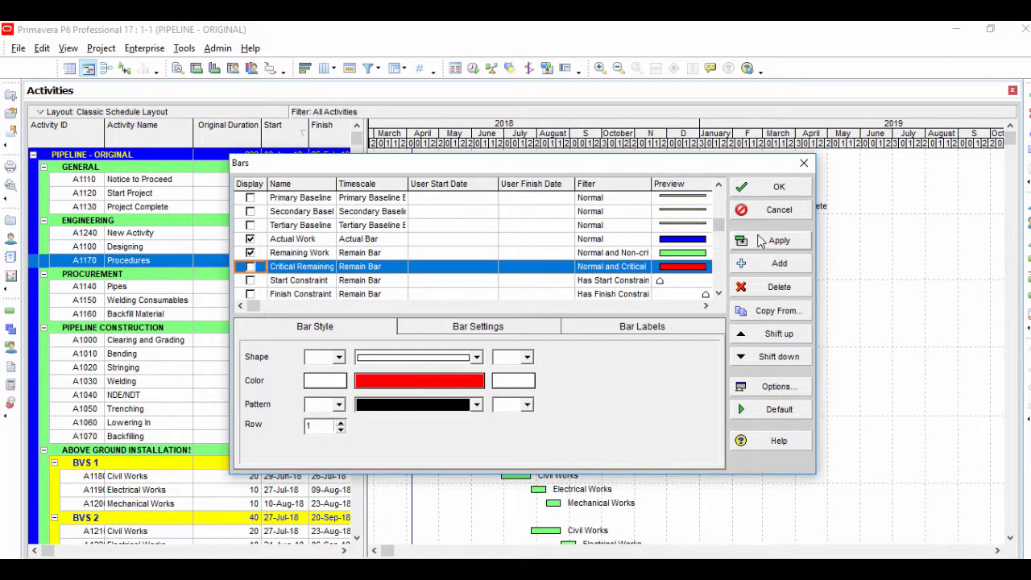
click(753, 186)
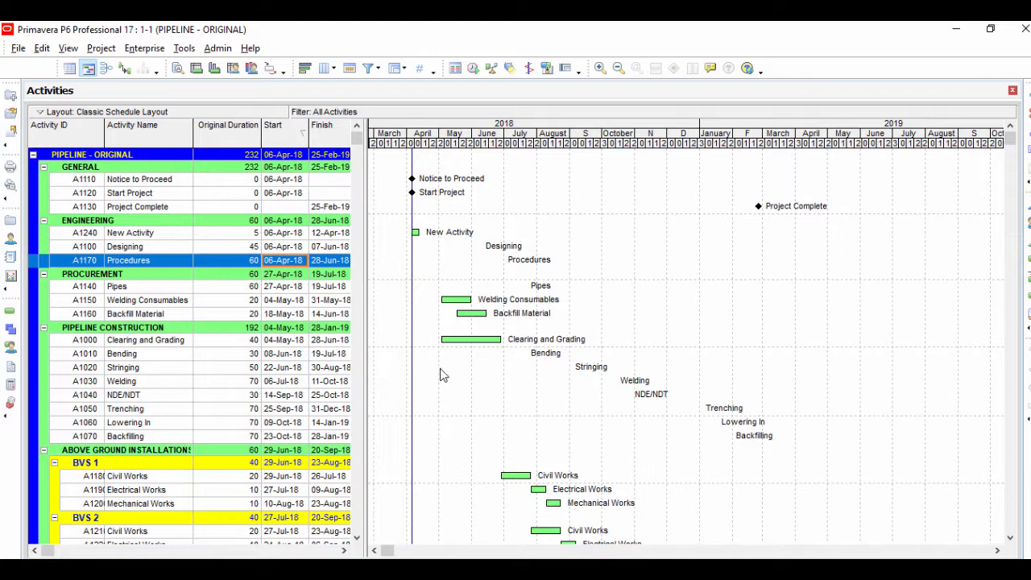
Turn the display of the Critical Remaining bar back on in the Bars settings.
click(67, 49)
click(80, 104)
click(293, 253)
scroll(292, 257, down, 3)
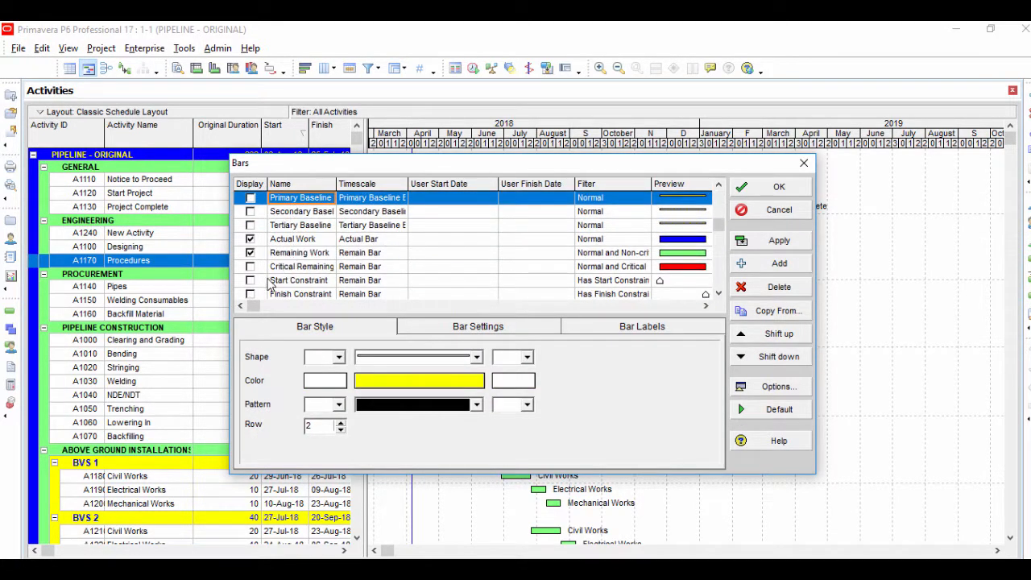
click(256, 269)
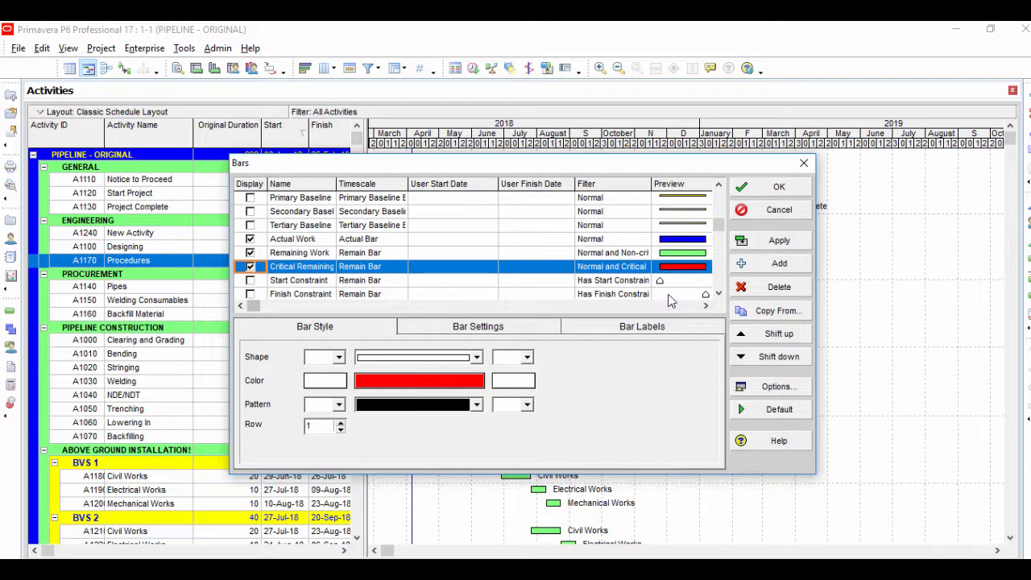
Open the activity filters of the Actual Work bar, select Completed alongside Normal, and close them without applying the change.
click(593, 198)
click(706, 306)
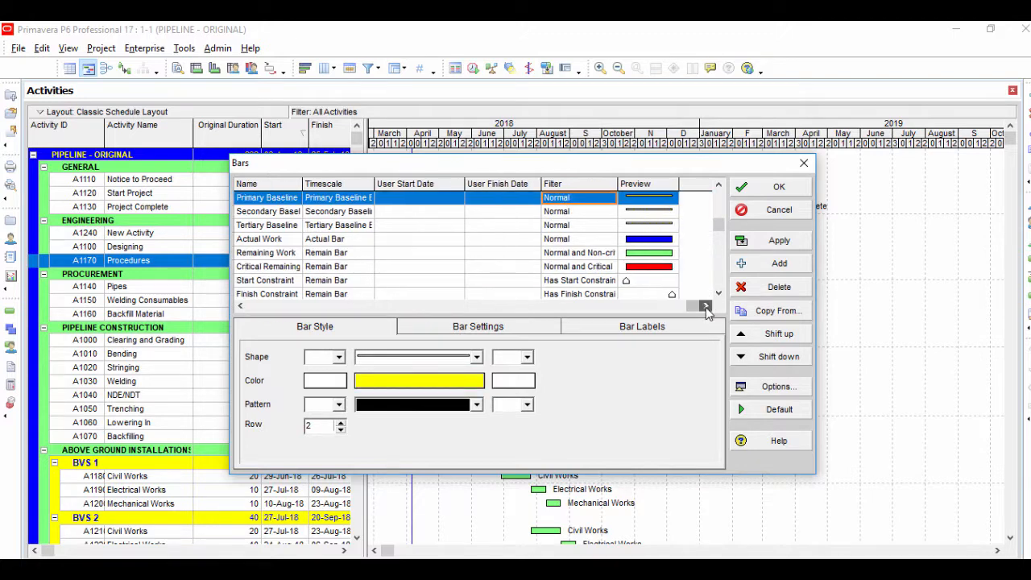
click(583, 240)
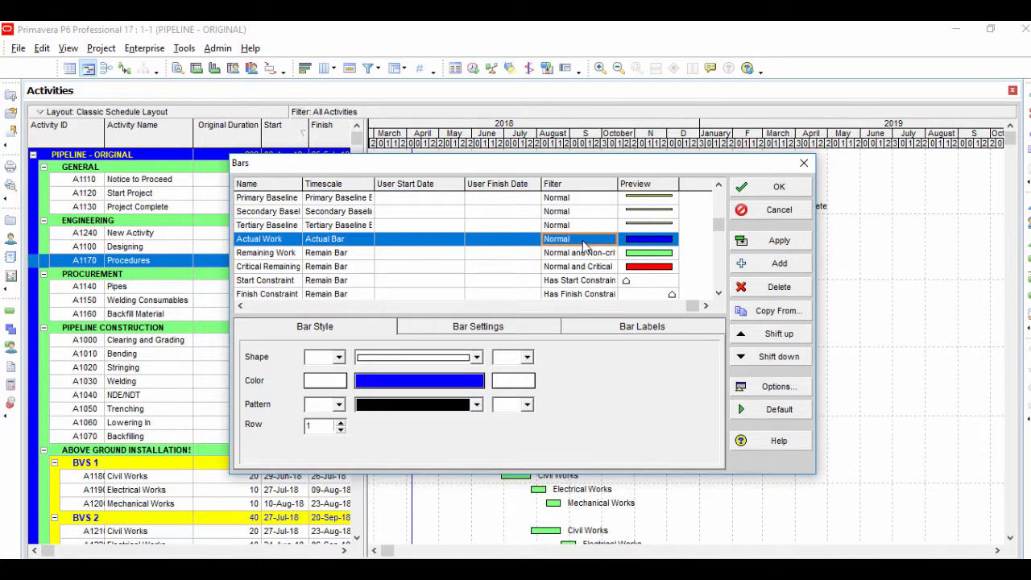
click(583, 244)
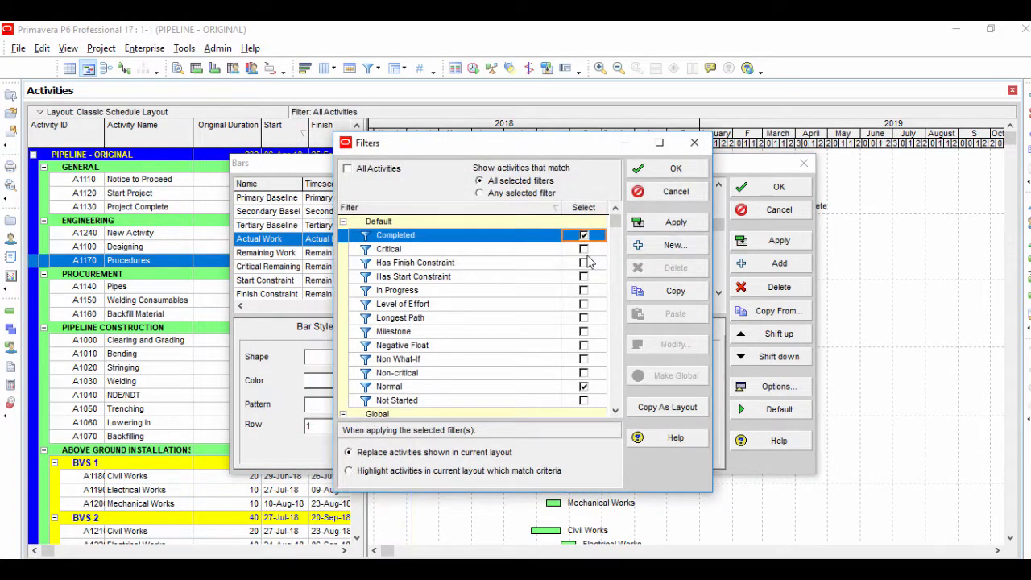
scroll(588, 261, down, 1)
scroll(587, 262, down, 3)
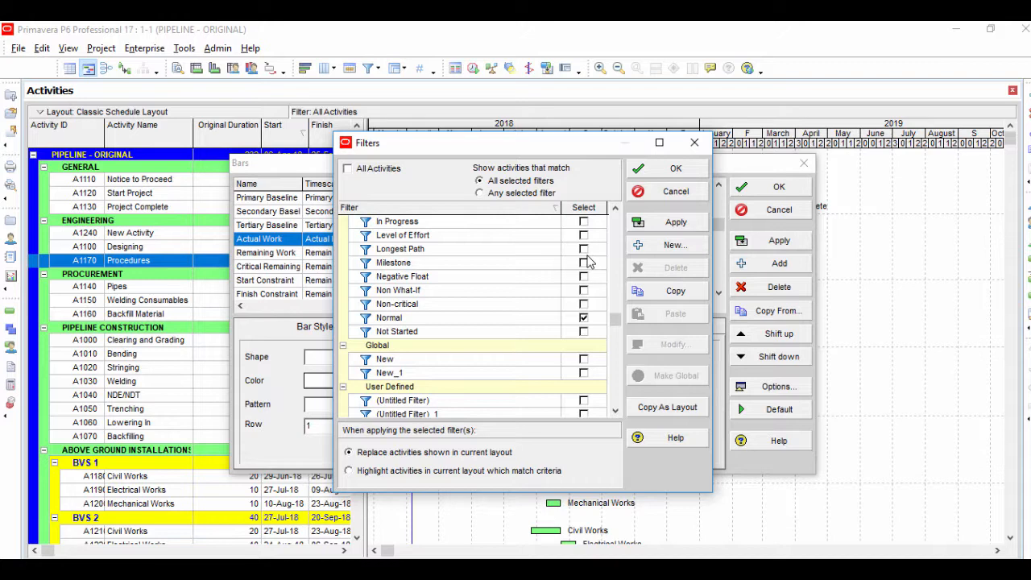
scroll(588, 261, up, 3)
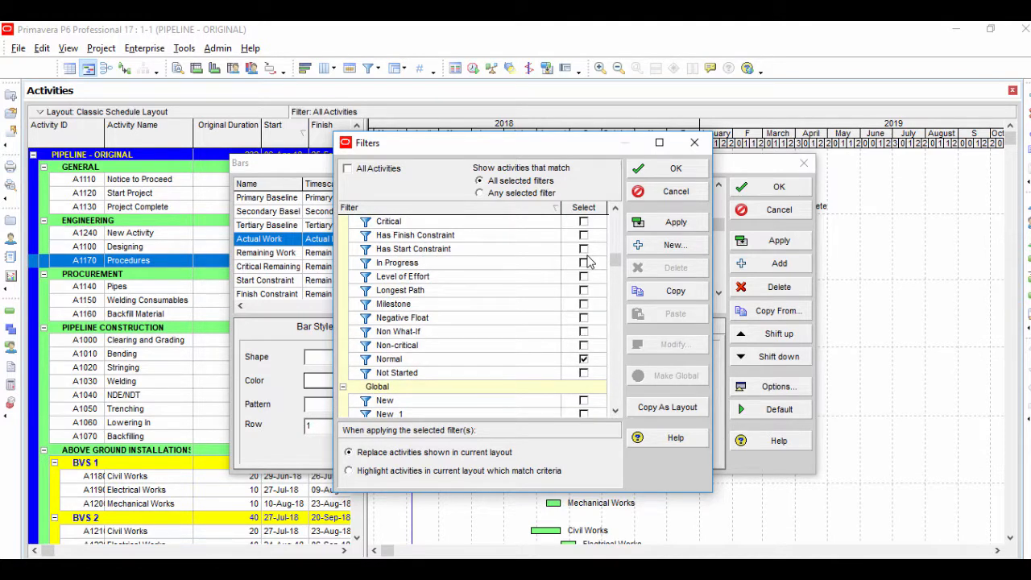
scroll(588, 262, down, 1)
scroll(586, 241, up, 3)
click(583, 235)
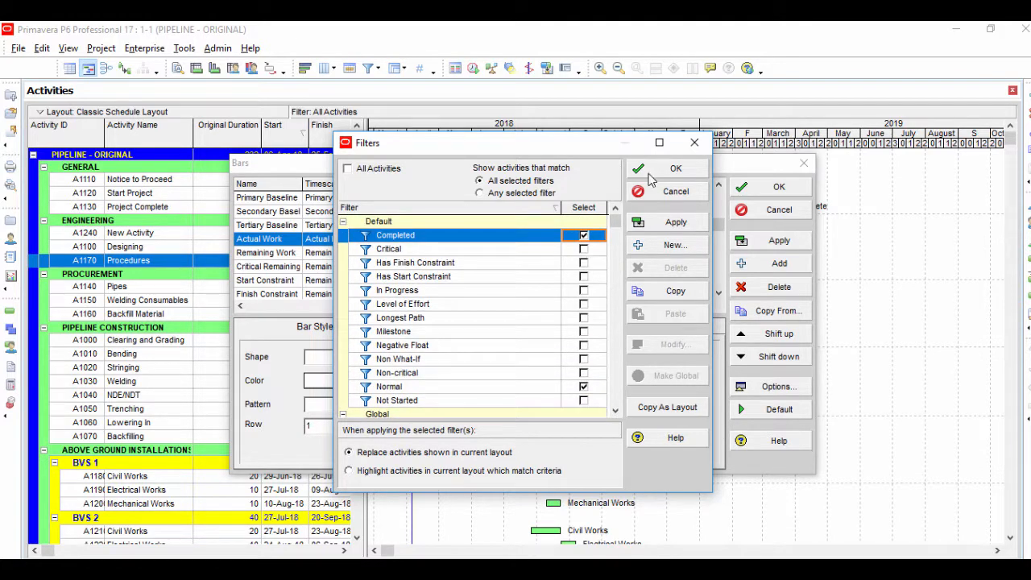
click(695, 150)
Look through the predefined bars in the bar list, including their timescales, filters and display settings.
click(260, 226)
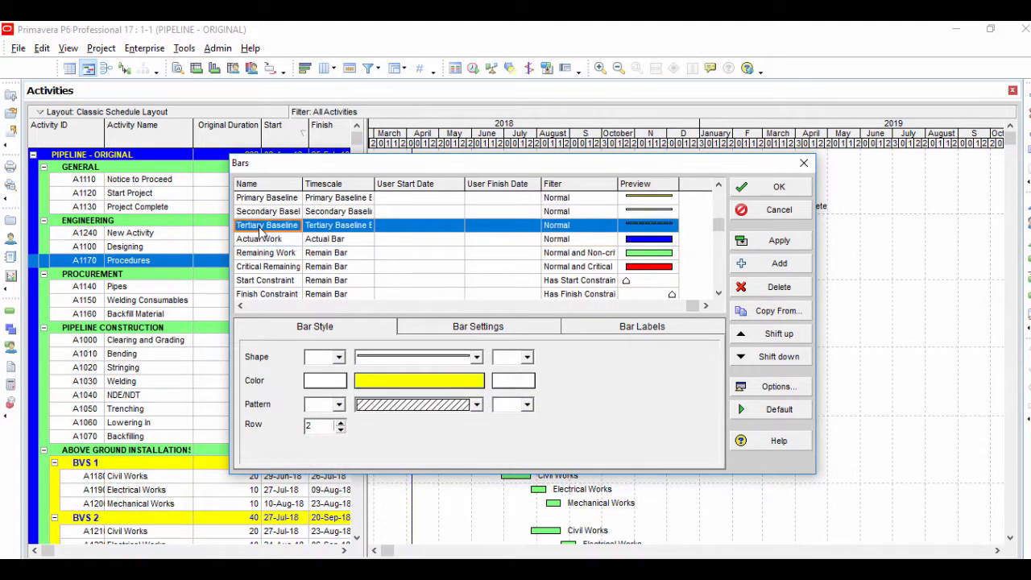
scroll(260, 229, down, 1)
scroll(260, 237, down, 5)
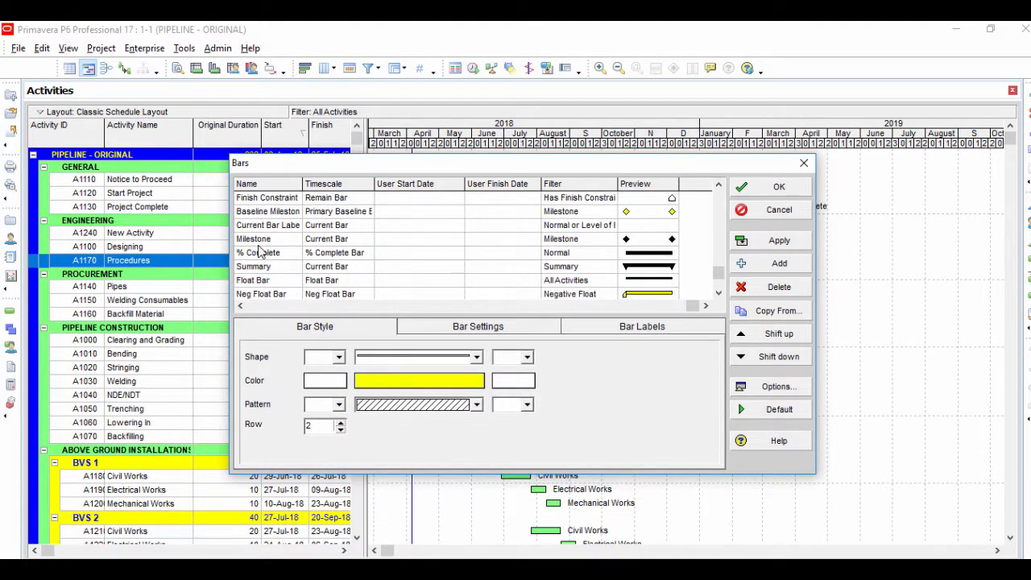
scroll(260, 252, up, 5)
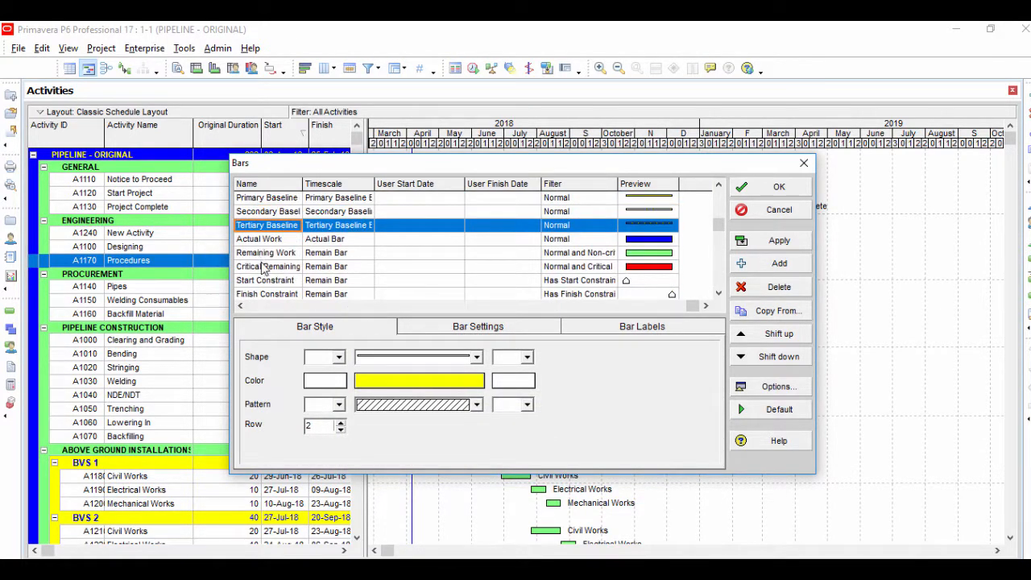
click(261, 252)
click(241, 306)
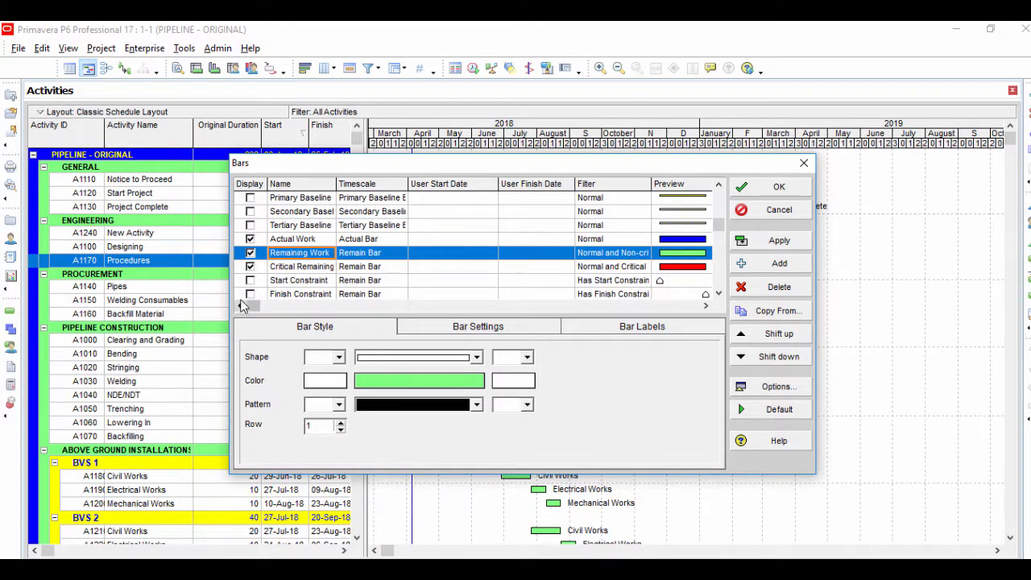
scroll(282, 266, up, 4)
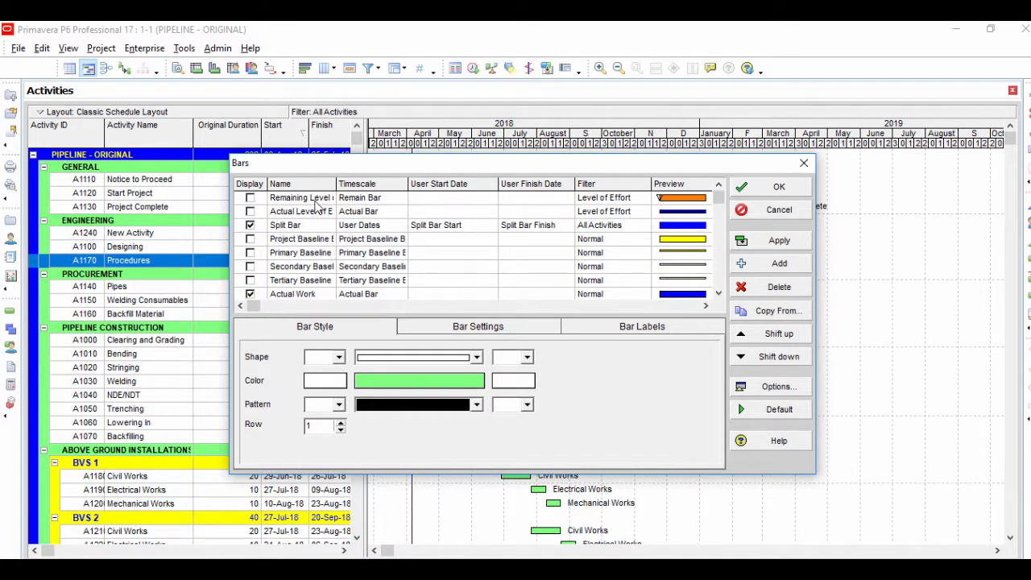
Toggle the Level of Effort filter of the Remaining Level of Effort bar off and back on, and accept the filters.
click(314, 198)
click(363, 198)
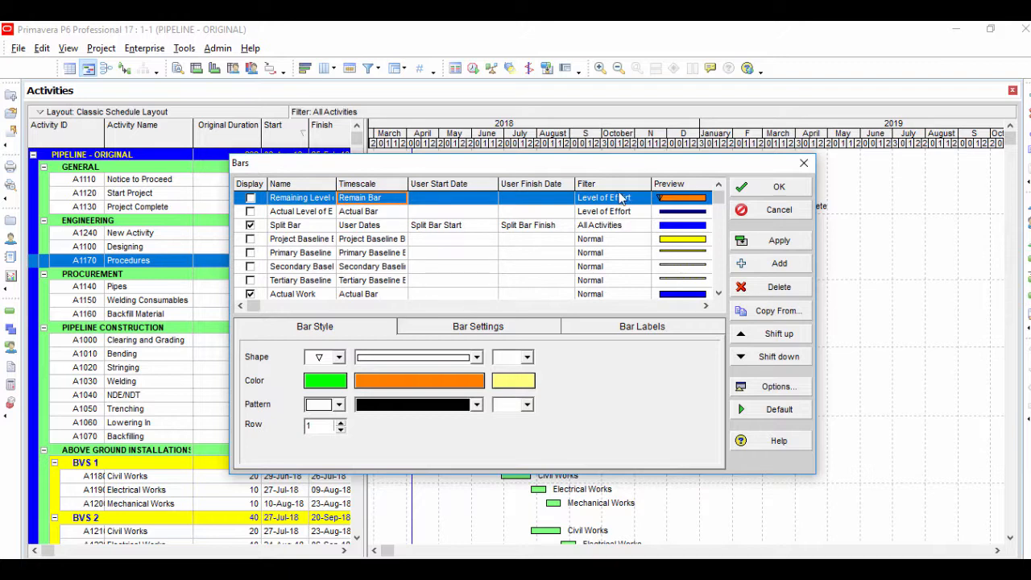
click(620, 196)
double_click(637, 197)
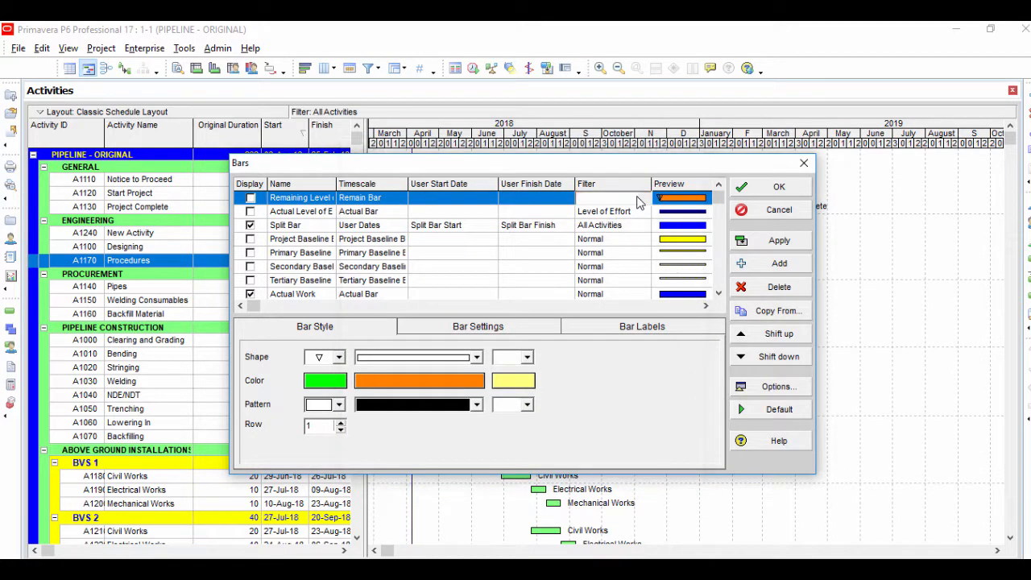
click(637, 199)
click(507, 309)
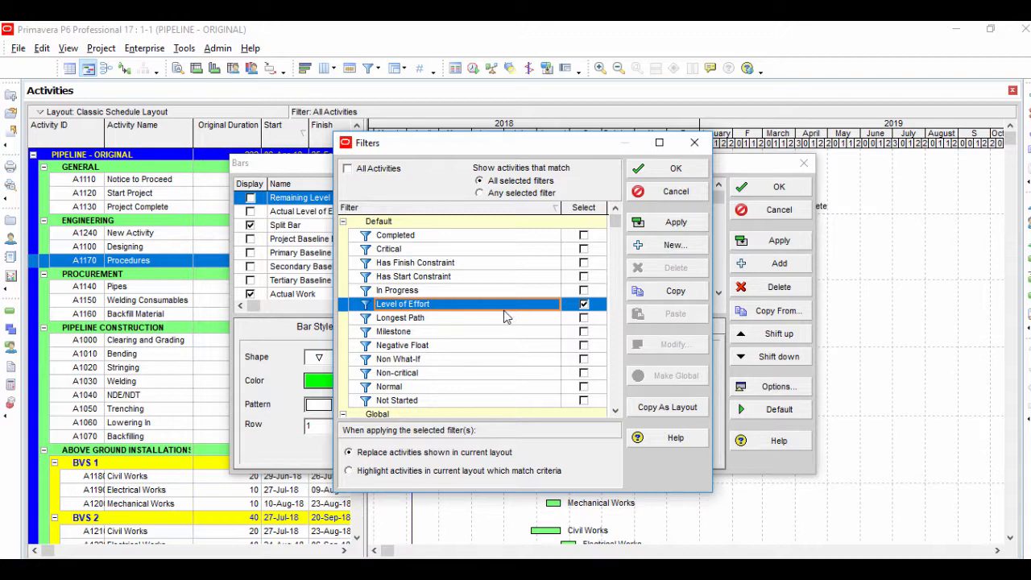
click(592, 305)
click(593, 306)
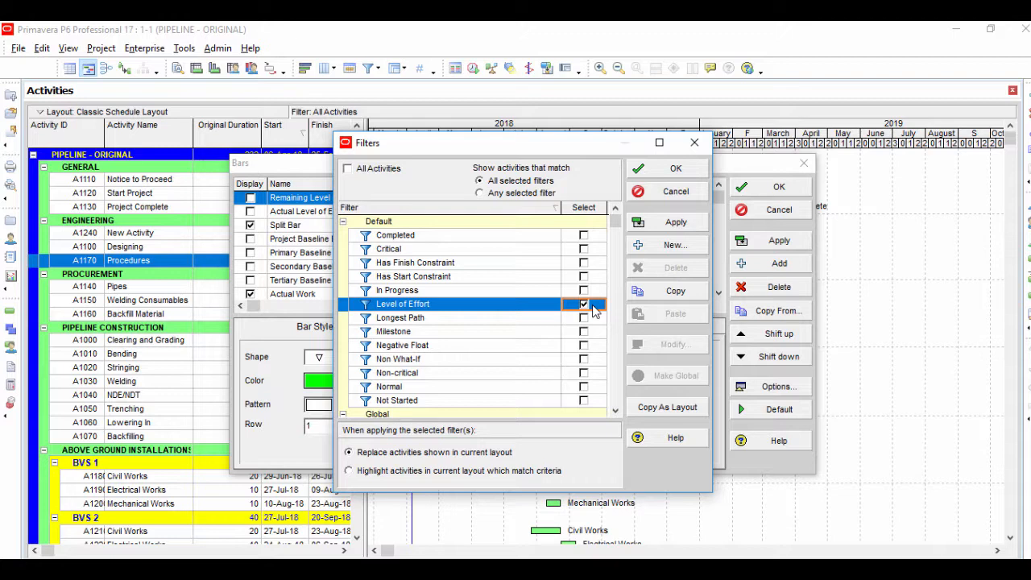
click(664, 169)
Add a new bar below Neg Float Bar at the end of the bar list and name it Mechanical Work.
click(330, 282)
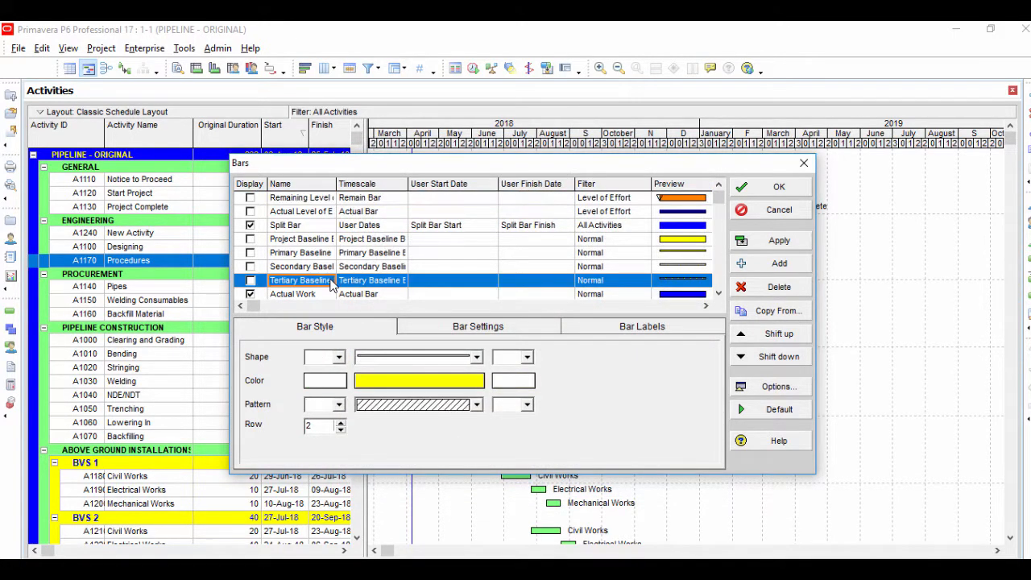
scroll(330, 286, down, 3)
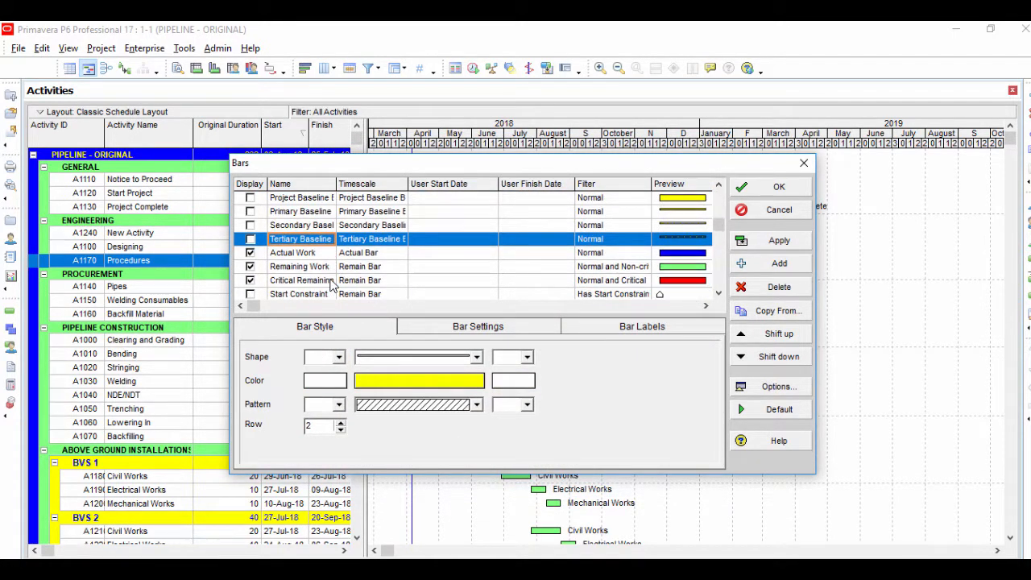
scroll(330, 286, down, 4)
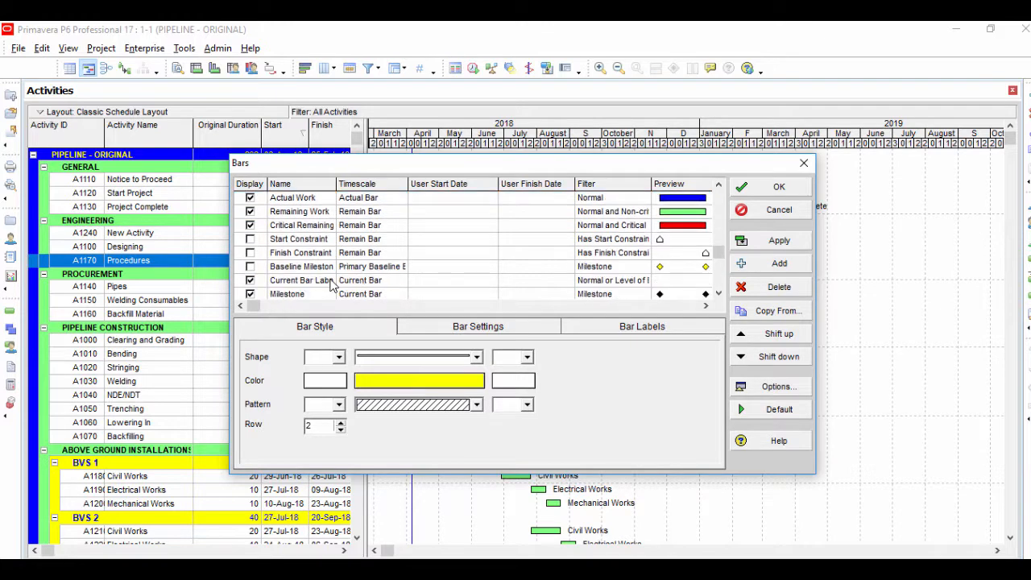
scroll(330, 286, down, 3)
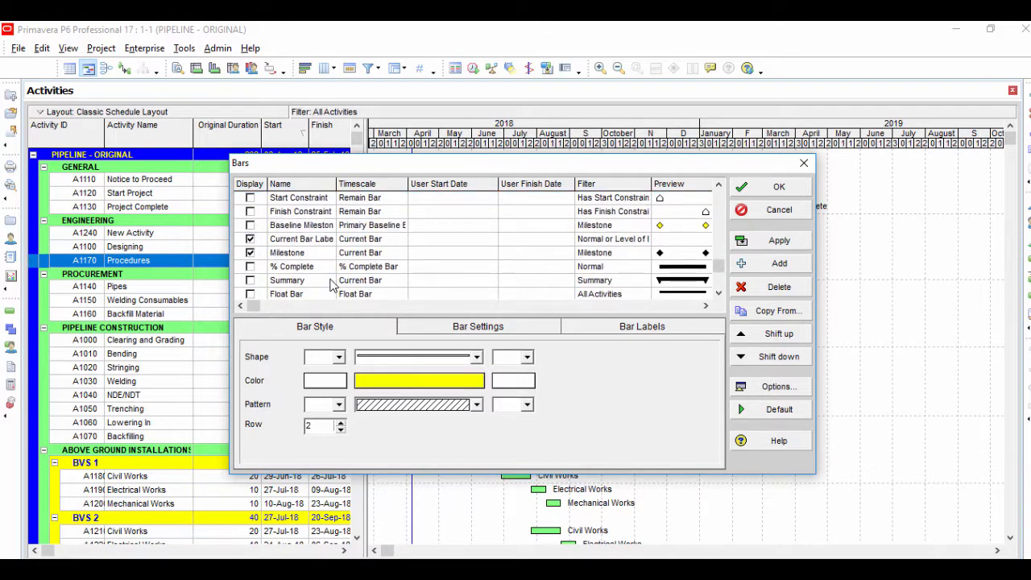
scroll(330, 285, down, 2)
click(326, 281)
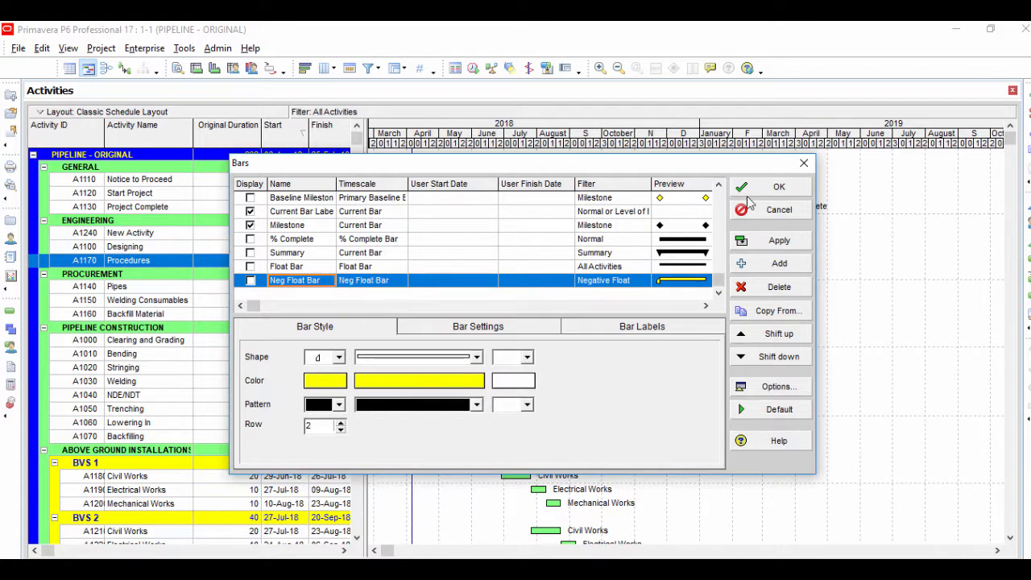
click(780, 265)
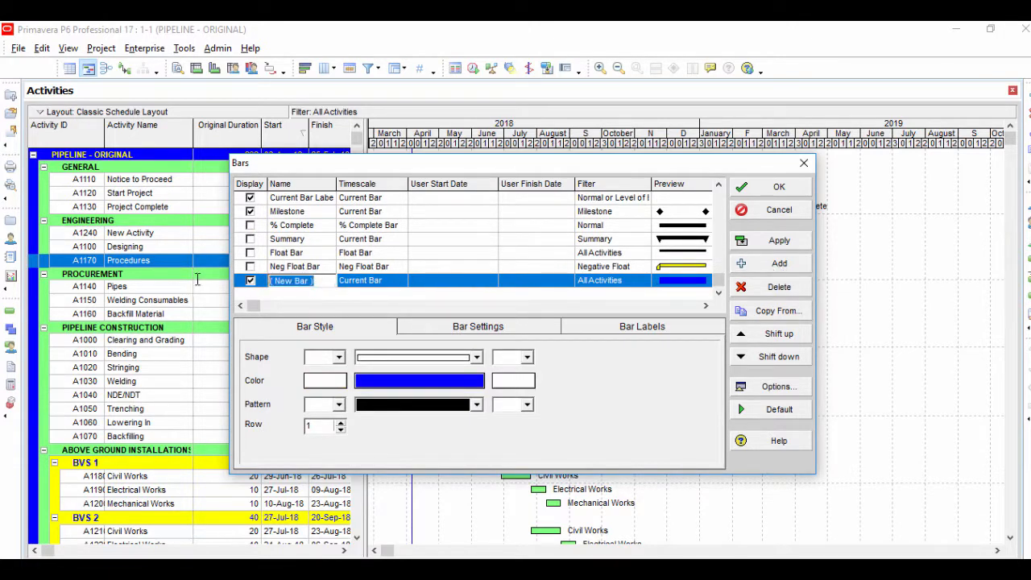
text(M)
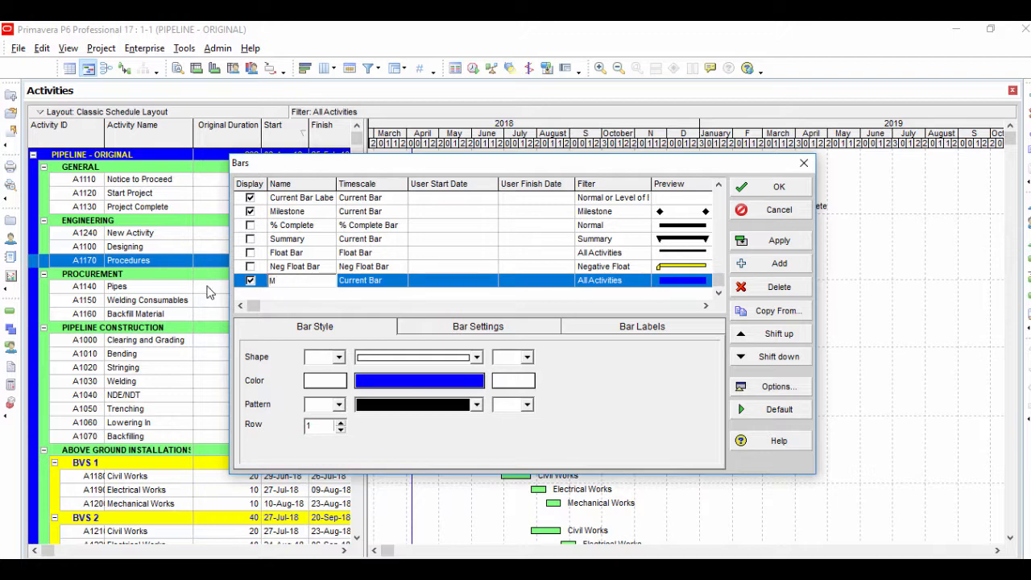
text(echanical Work)
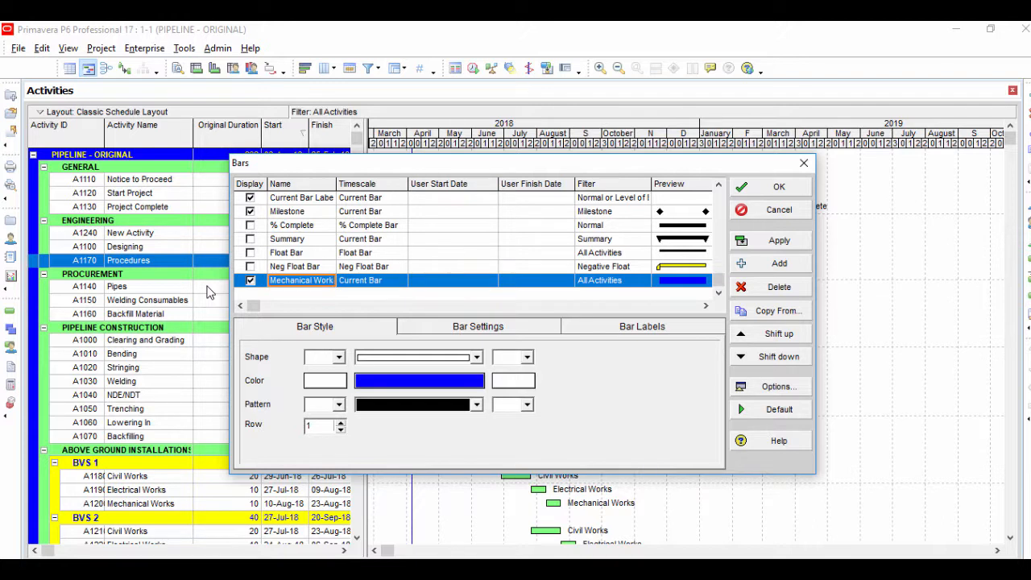
Set the Mechanical Work bar's timescale to Remain Bar and its bar color to dark maroon.
click(401, 281)
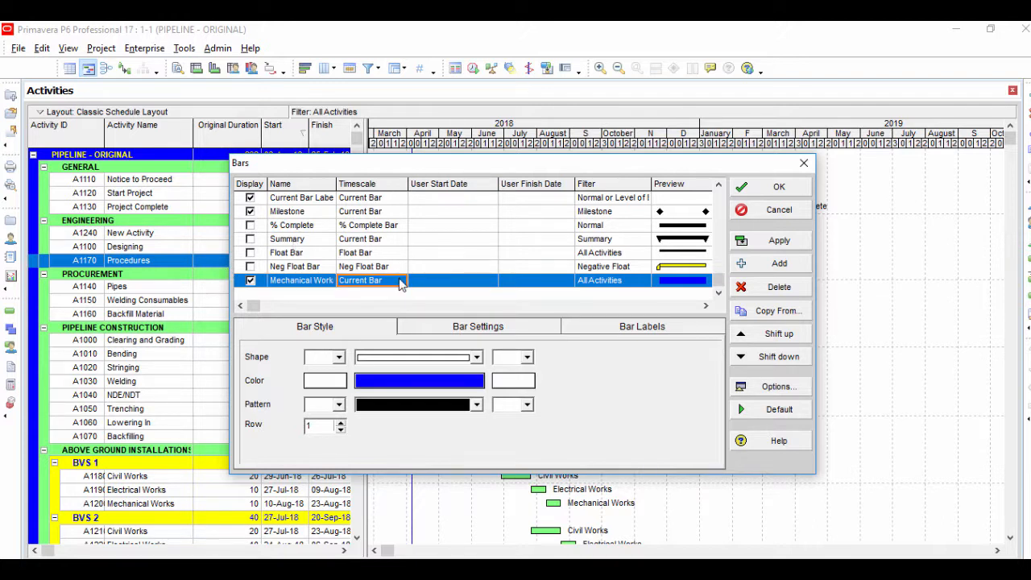
click(400, 281)
click(458, 282)
click(596, 283)
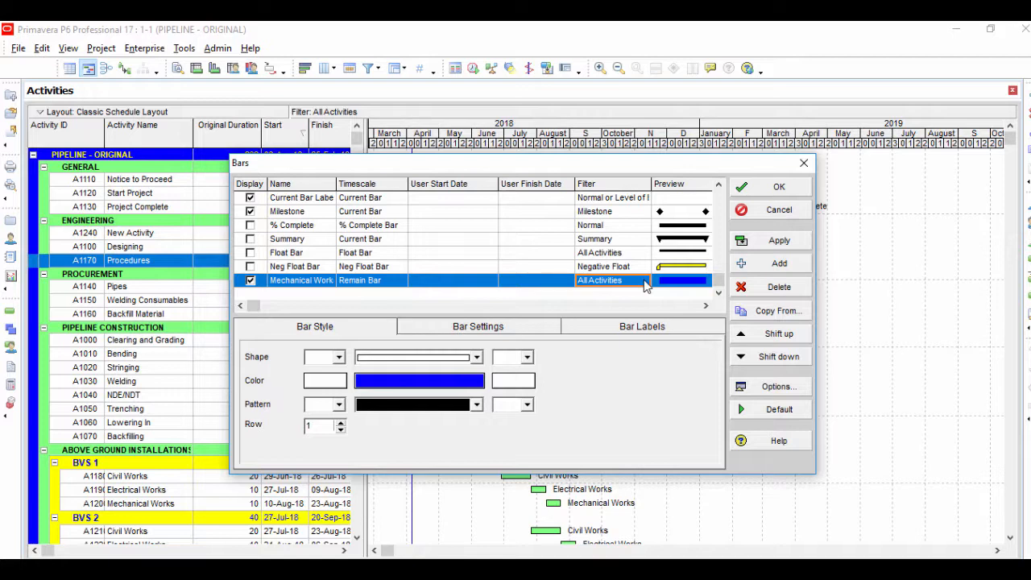
click(442, 380)
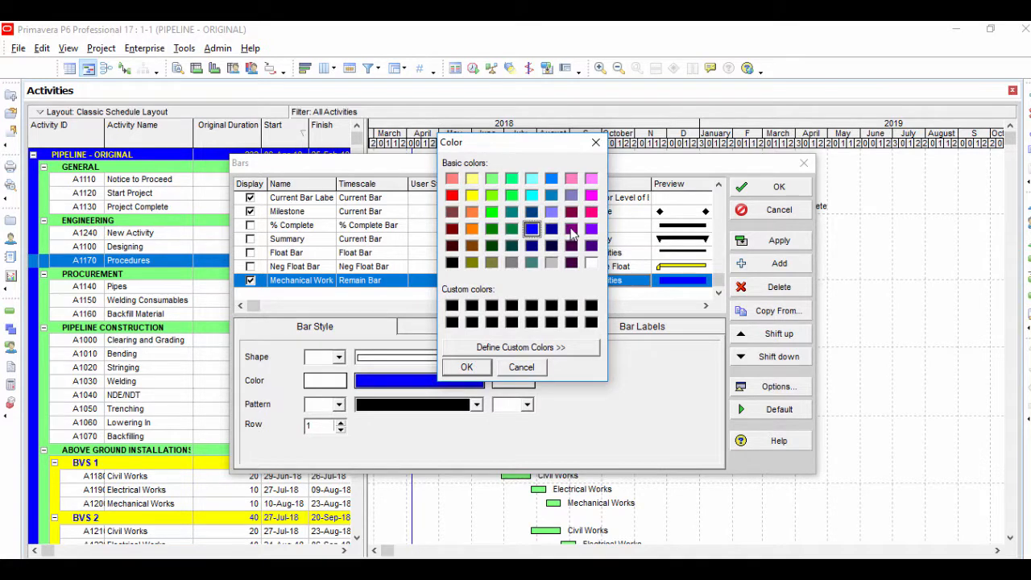
click(571, 212)
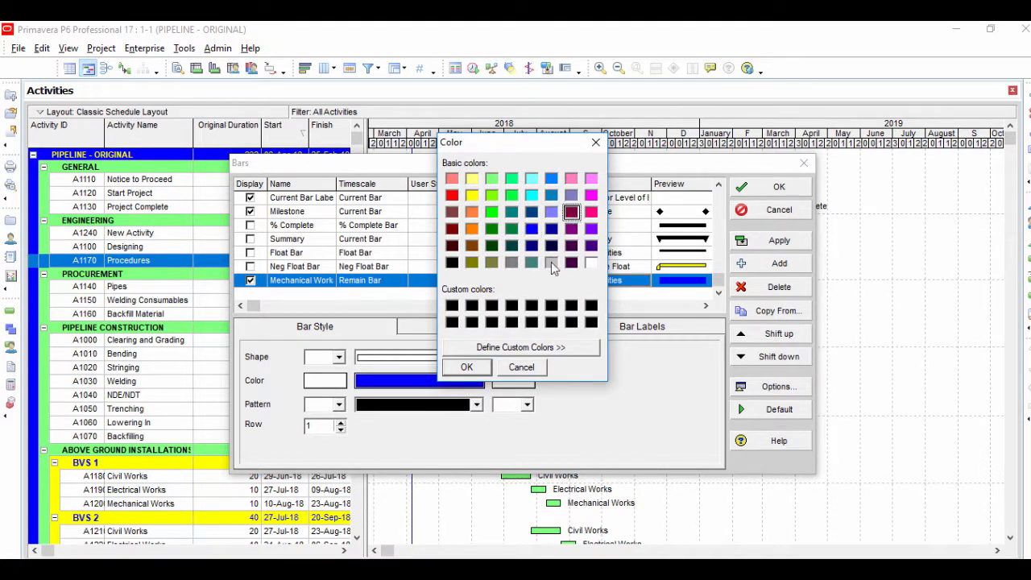
click(488, 366)
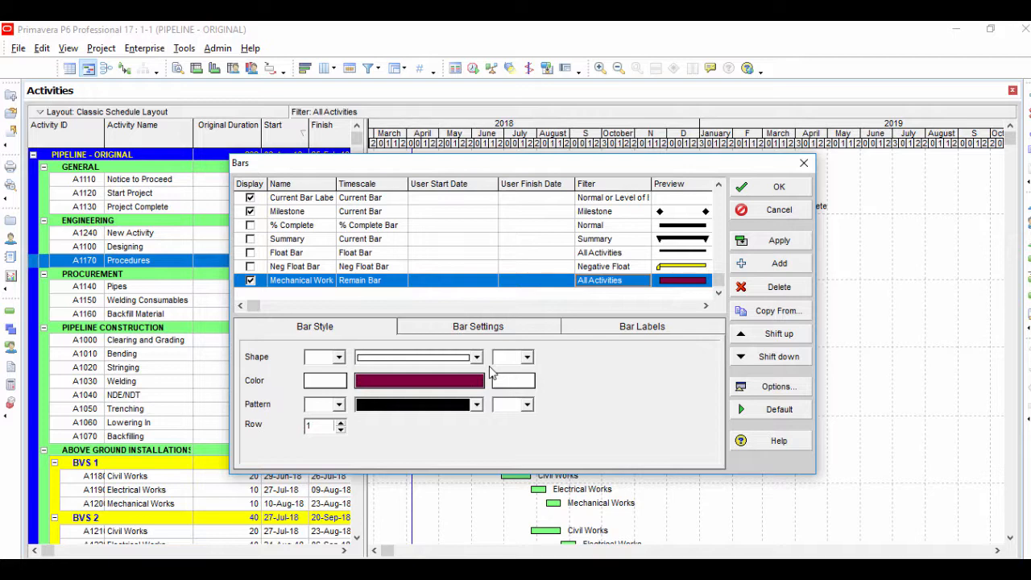
Create a new activity filter for the Mechanical Work bar and name it Mechanical Works.
double_click(616, 282)
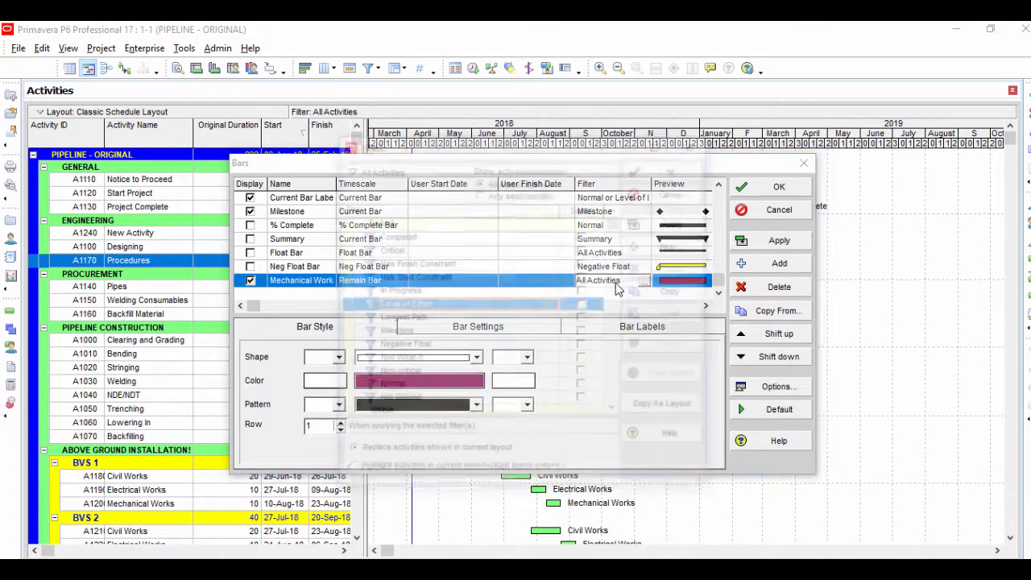
scroll(570, 323, down, 3)
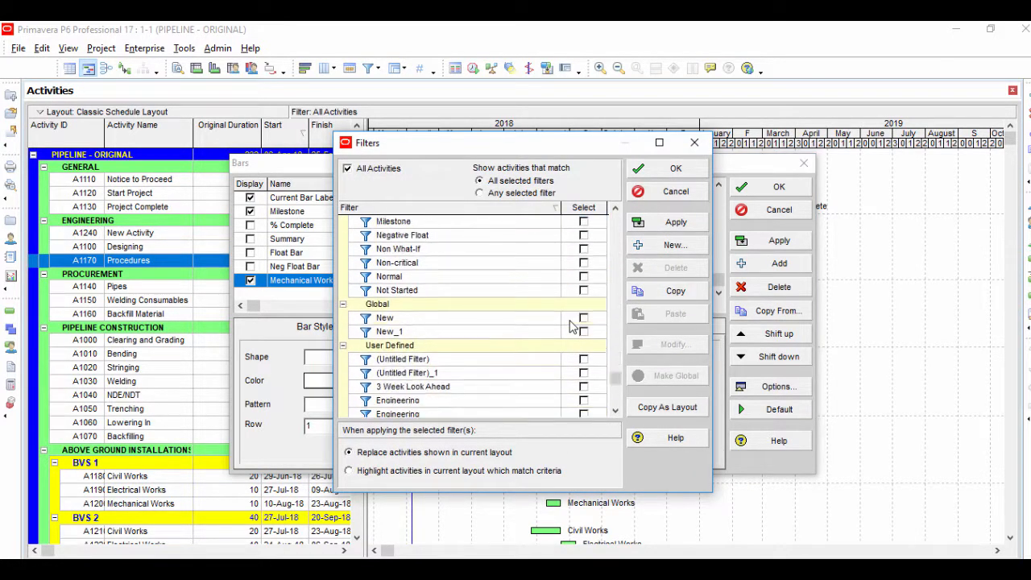
scroll(571, 323, down, 1)
click(440, 304)
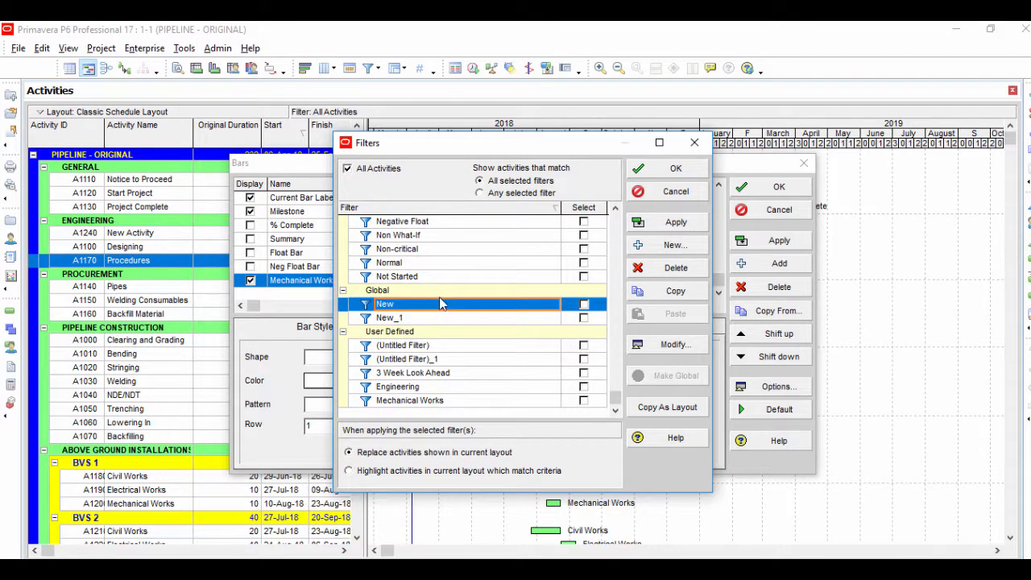
click(463, 346)
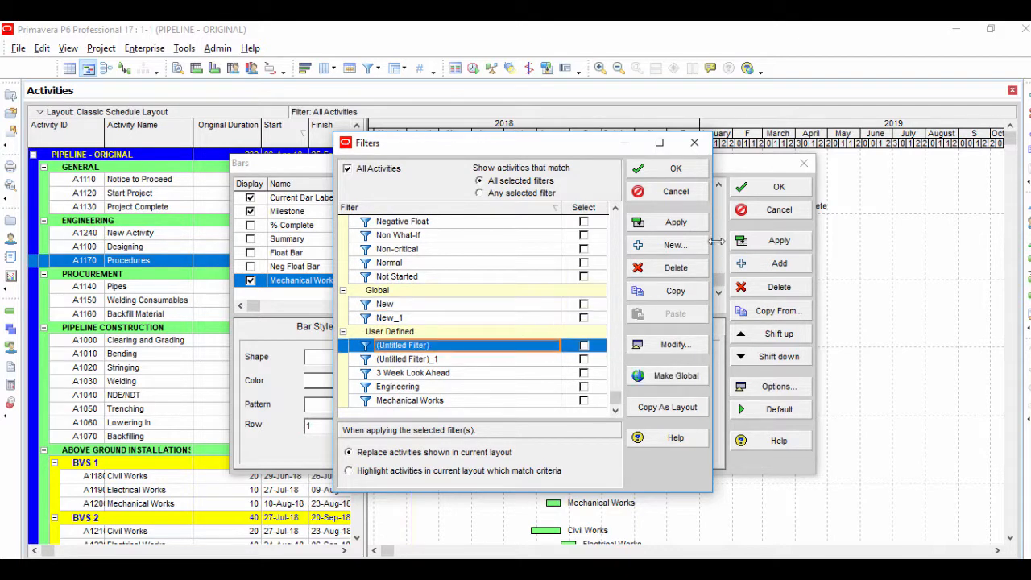
click(675, 245)
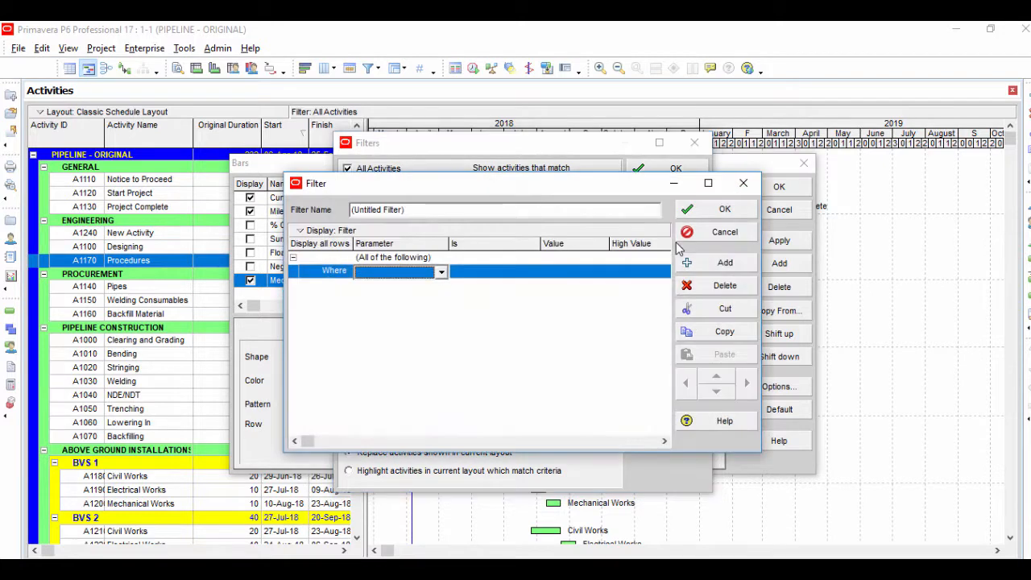
drag(418, 209, 260, 201)
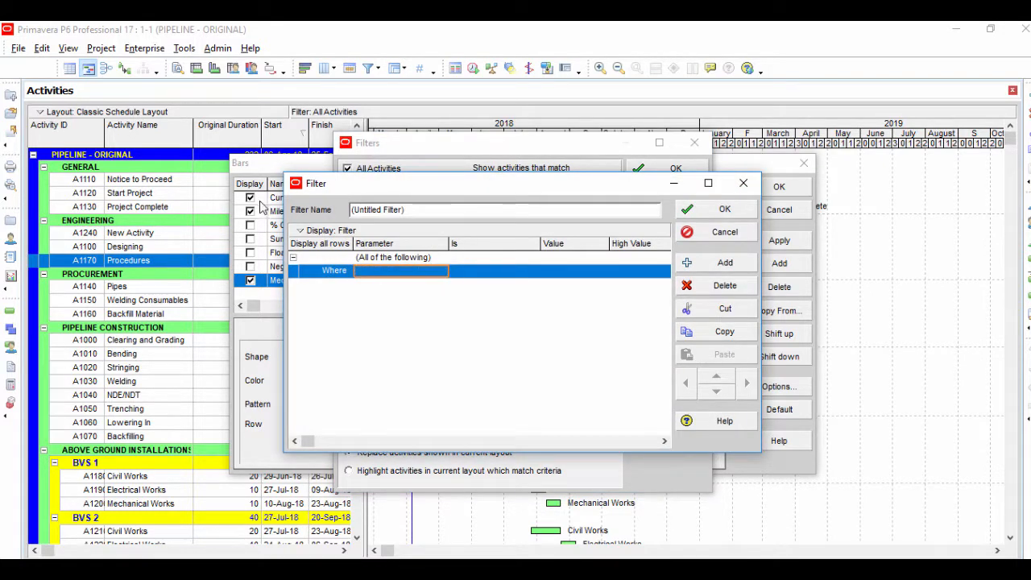
drag(413, 210, 338, 216)
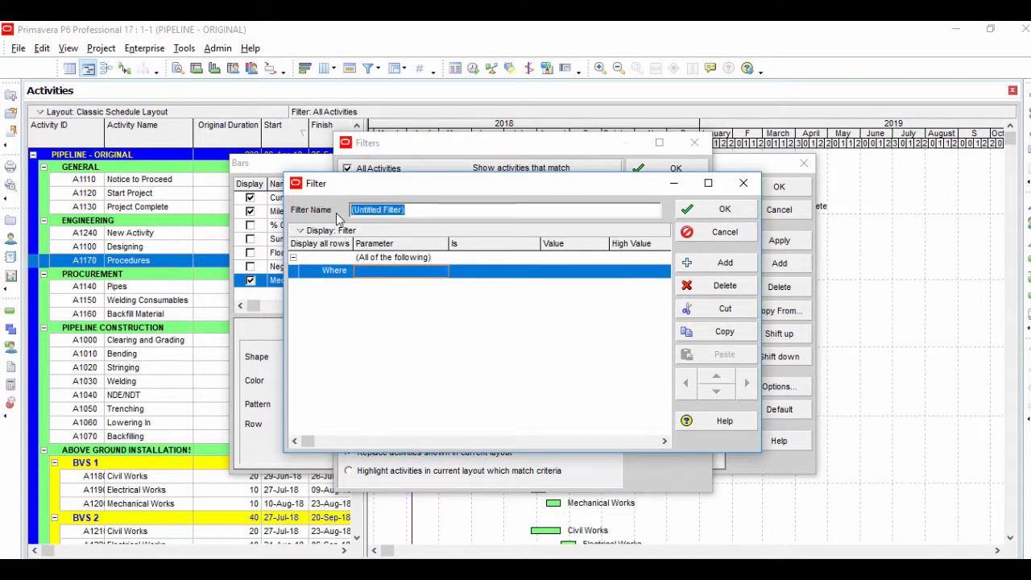
text(Mechanical)
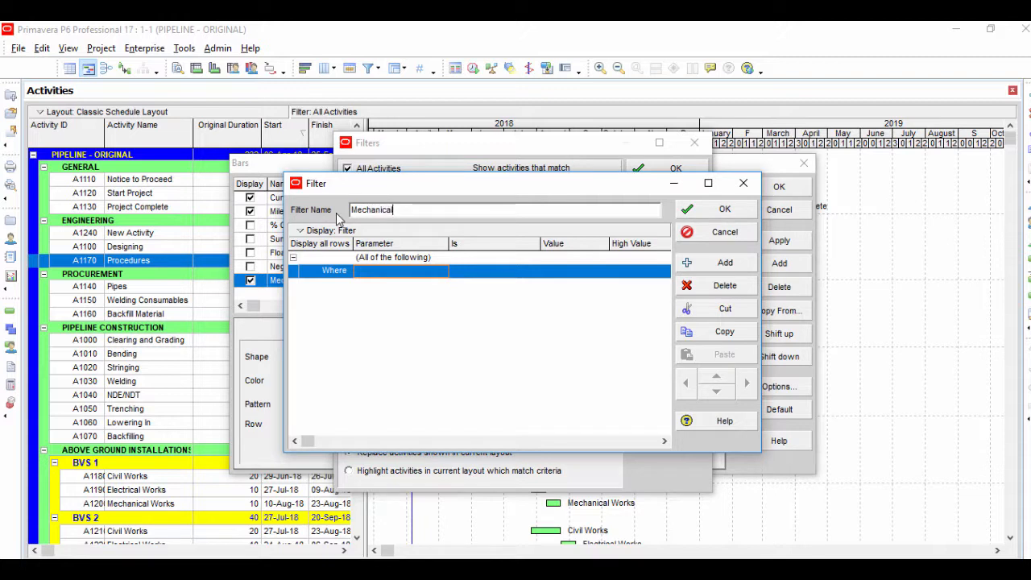
text( Works)
Set the parameter of the Mechanical Works filter's first condition to RESPONSIBILITY.
click(409, 272)
click(409, 272)
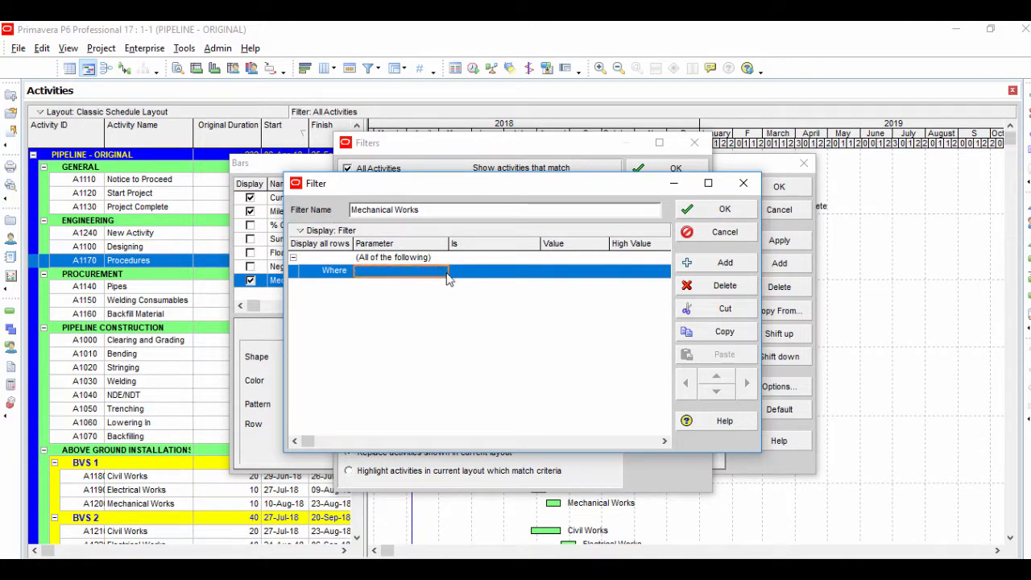
click(443, 272)
click(404, 272)
key(r)
key(r)
key(r)
key(r)
key(r)
key(r)
key(r)
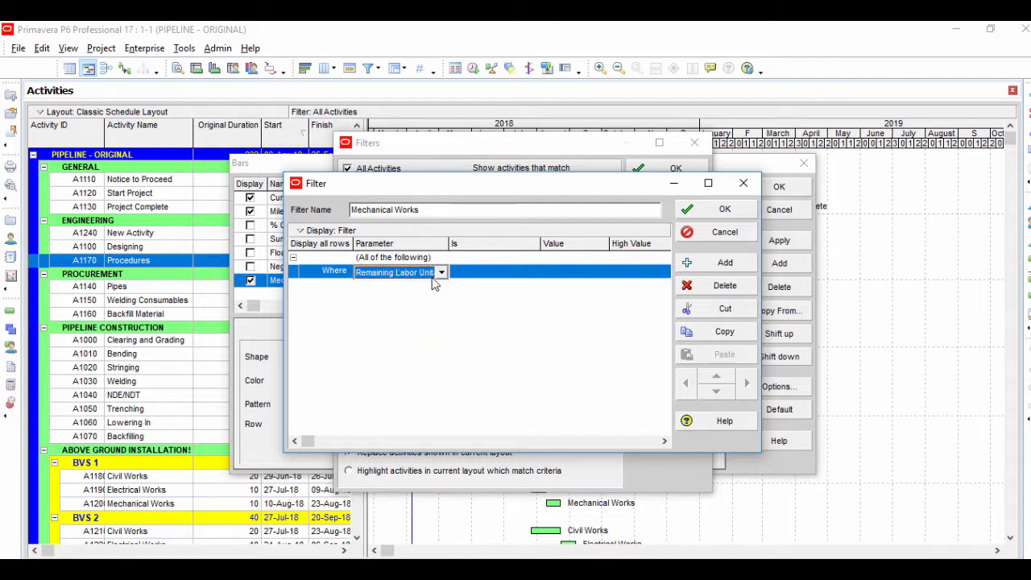
key(r)
key(r)
click(441, 274)
click(422, 361)
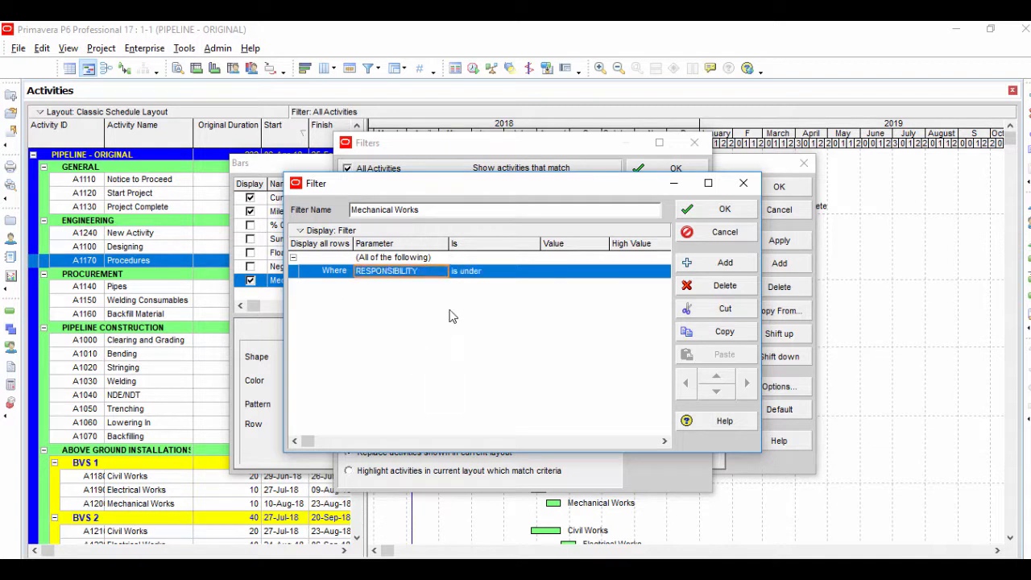
Complete the RESPONSIBILITY condition with the operator equals and the value MEC, and accept the filter.
click(495, 272)
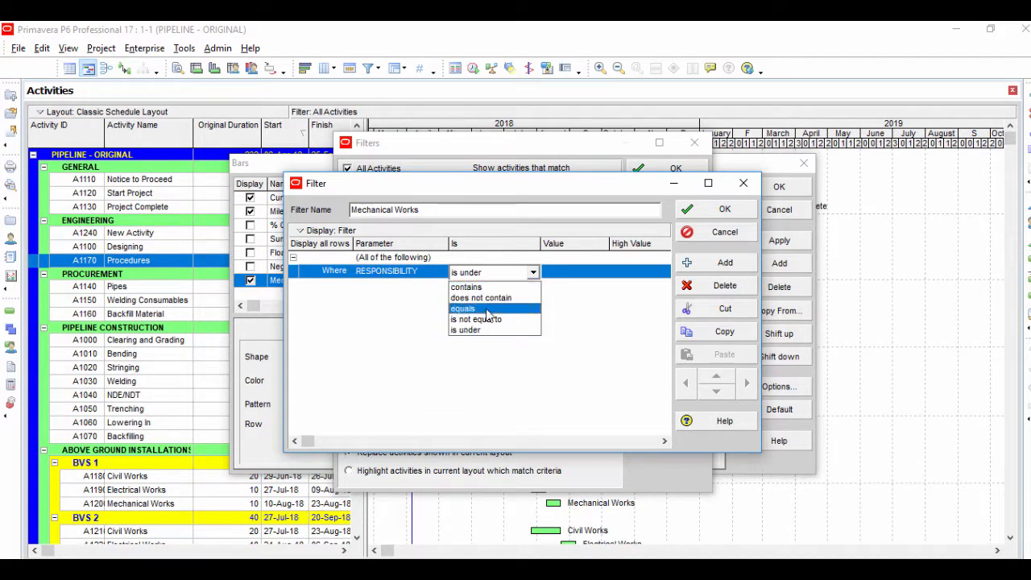
click(487, 310)
click(568, 272)
click(568, 272)
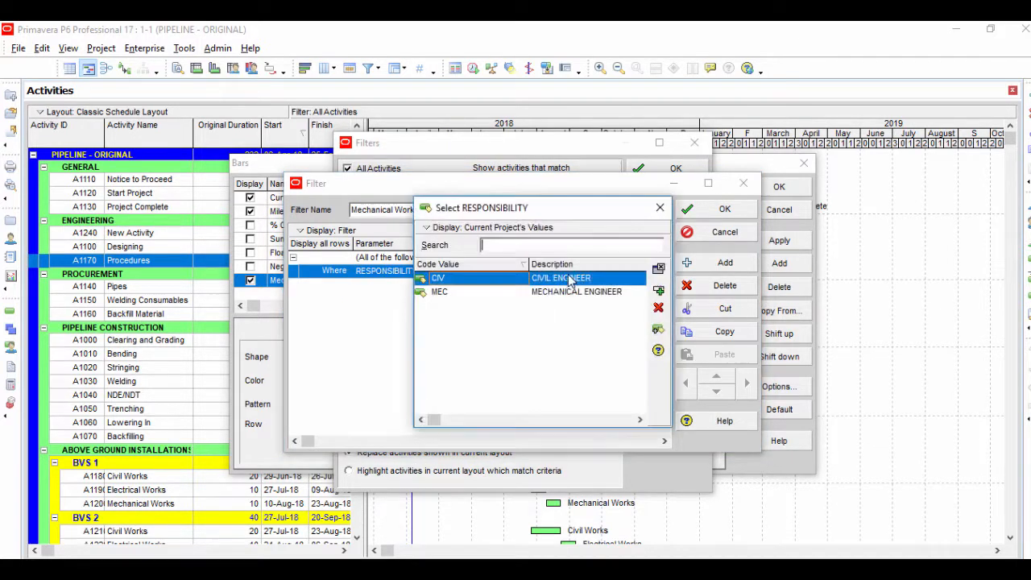
click(561, 289)
double_click(562, 288)
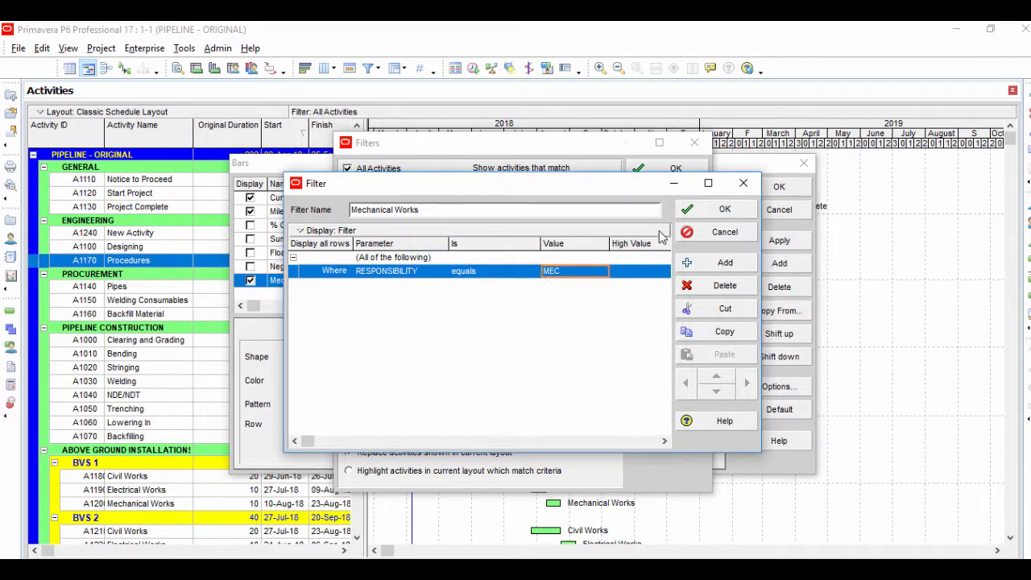
click(714, 211)
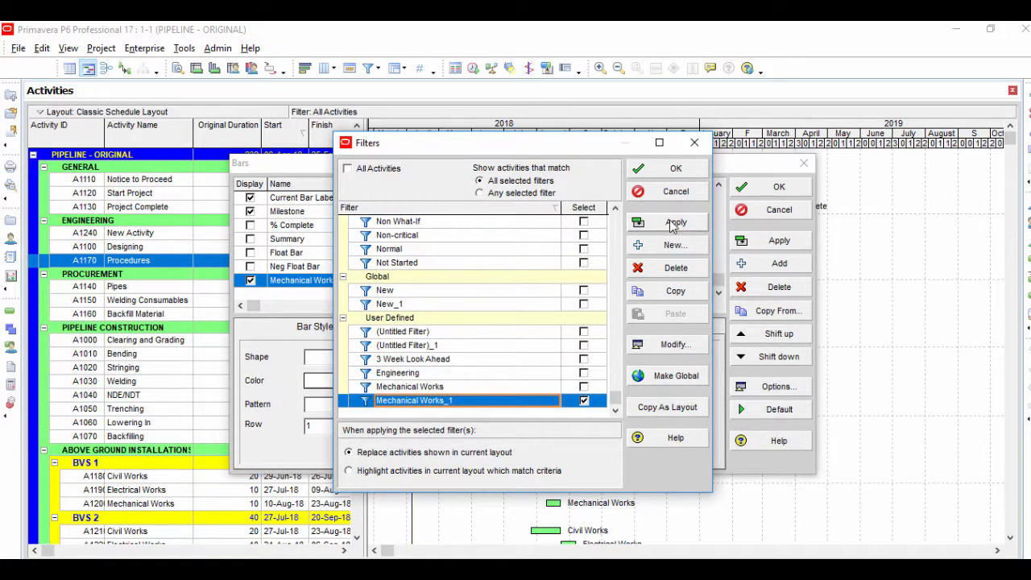
Apply the newly created filter to the Mechanical Work bar and accept the bar settings.
click(674, 223)
click(684, 167)
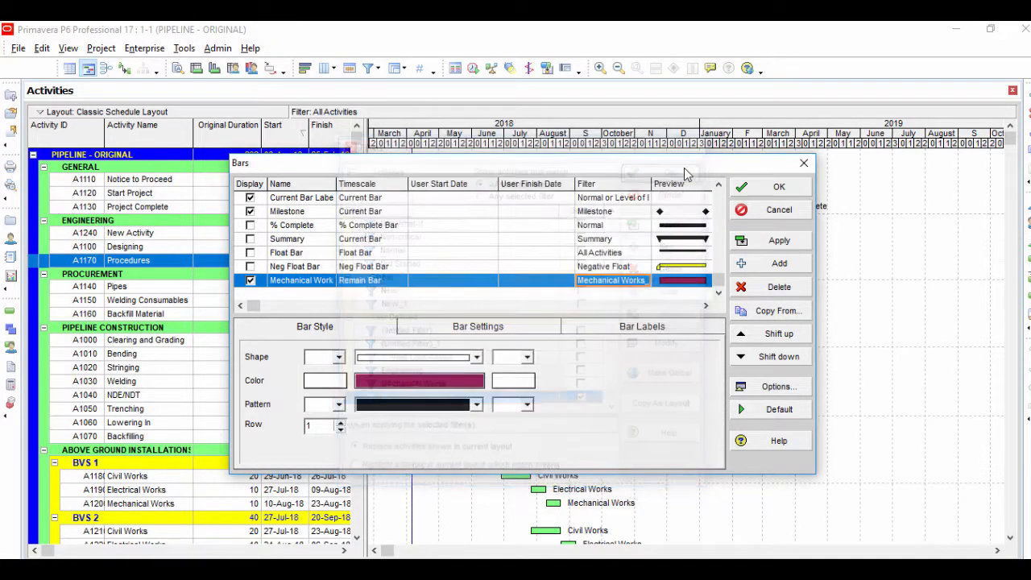
click(785, 191)
Go through the pipeline construction activities from Bending to Trenching and compare their Gantt bar colors.
click(332, 356)
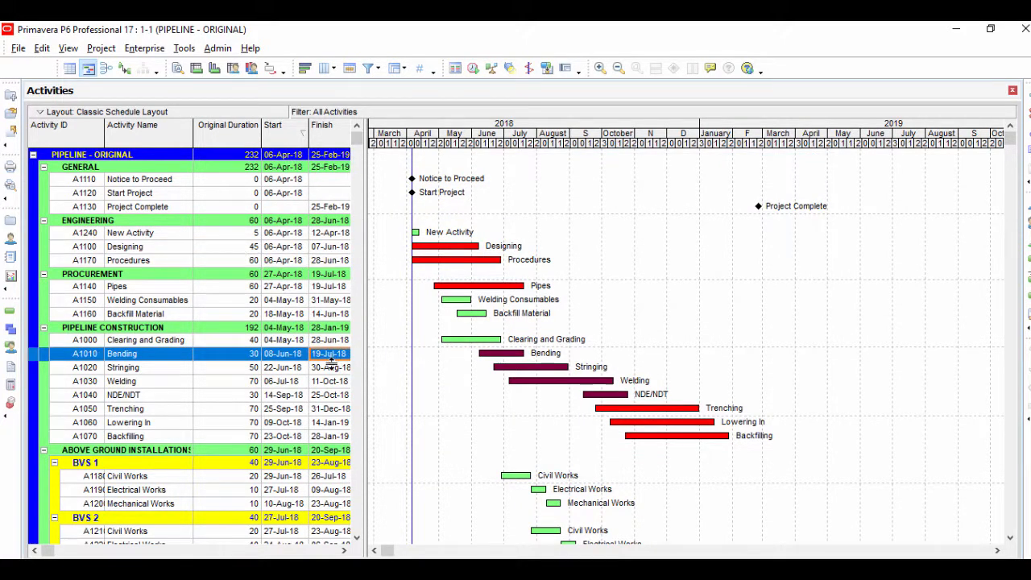
click(330, 368)
click(328, 381)
click(325, 396)
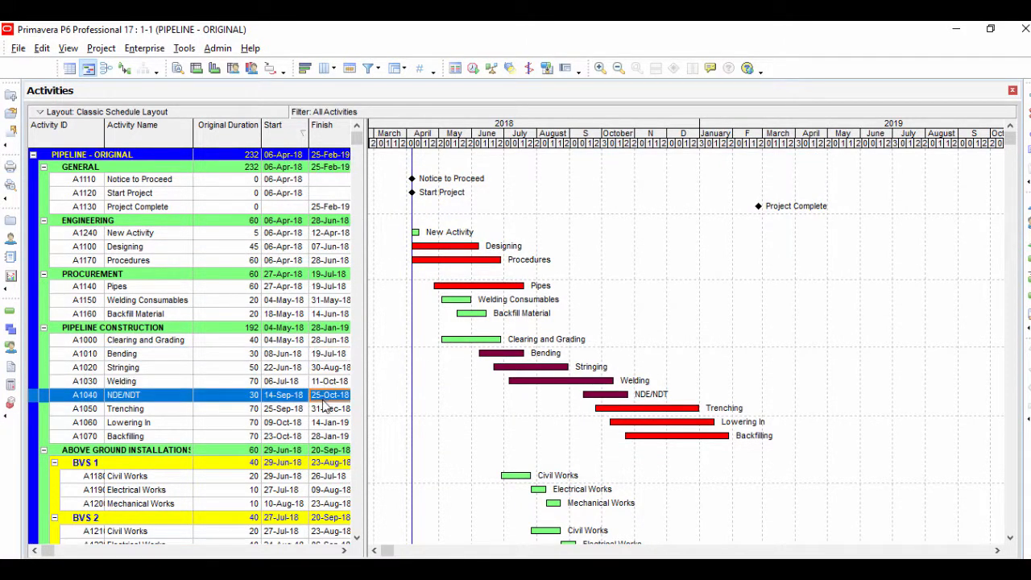
click(325, 408)
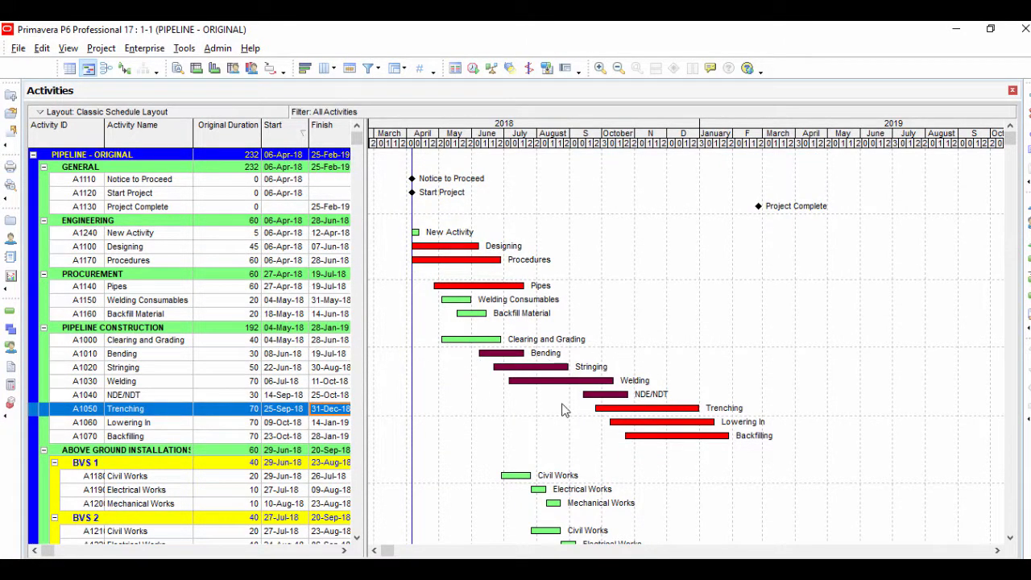